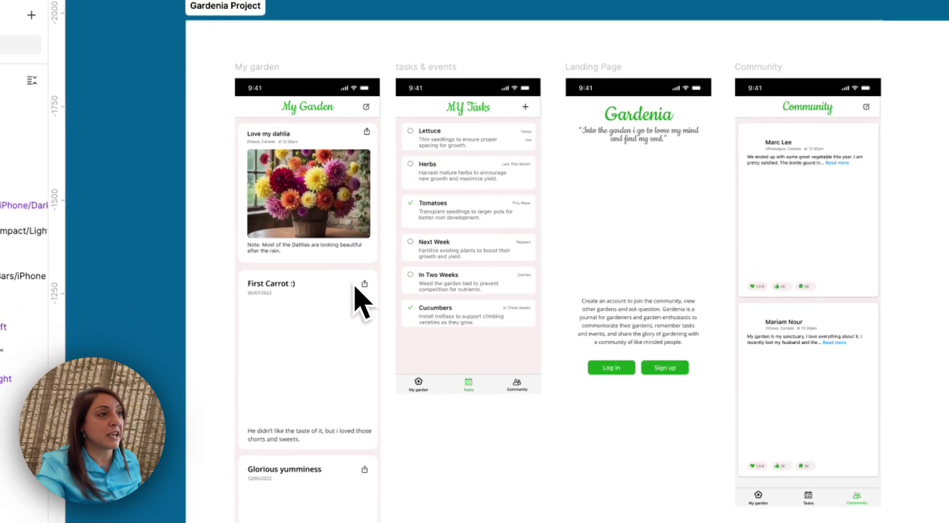
Step: Bring up the AI actions list and browse its options
{"action": "scroll", "coordinate": [551, 295], "scroll_direction": "up", "scroll_amount": 5}
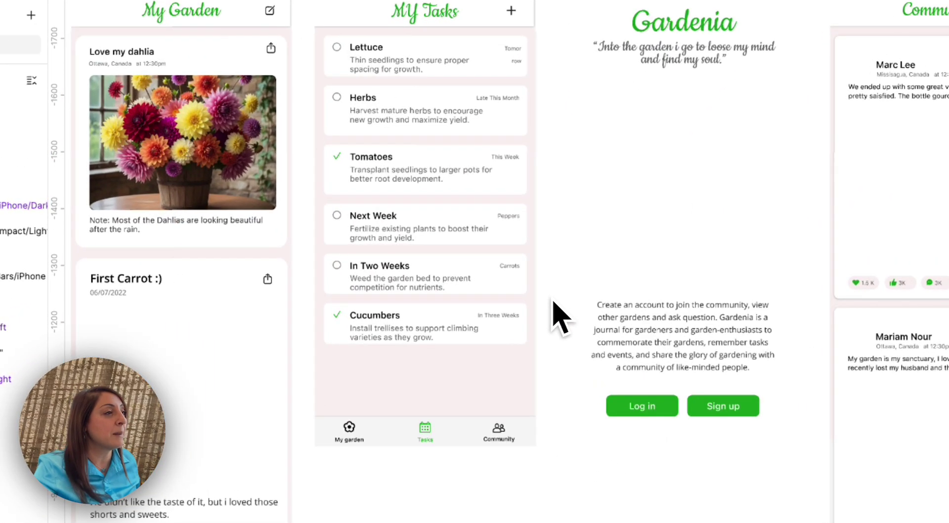
{"action": "scroll", "coordinate": [552, 297], "scroll_direction": "down", "scroll_amount": 6}
{"action": "scroll", "coordinate": [546, 314], "scroll_direction": "up", "scroll_amount": 5}
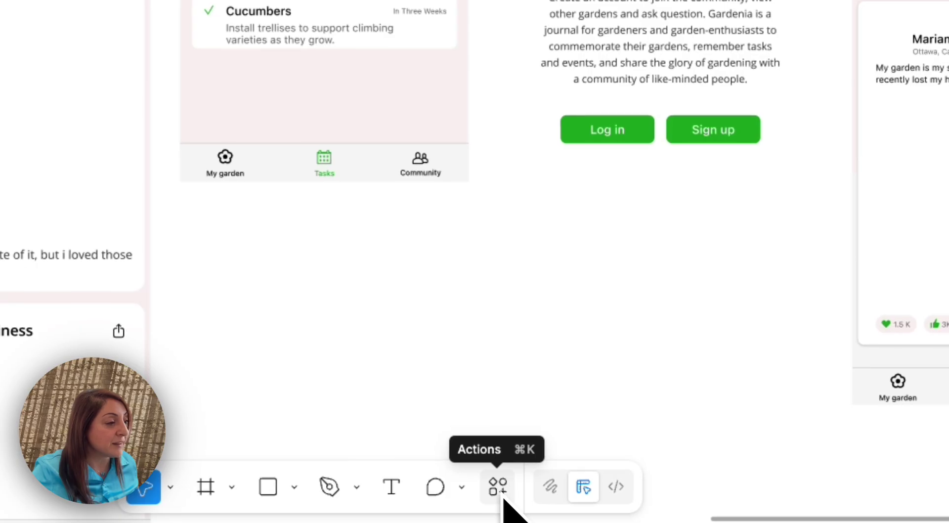
{"action": "left_click", "coordinate": [535, 505]}
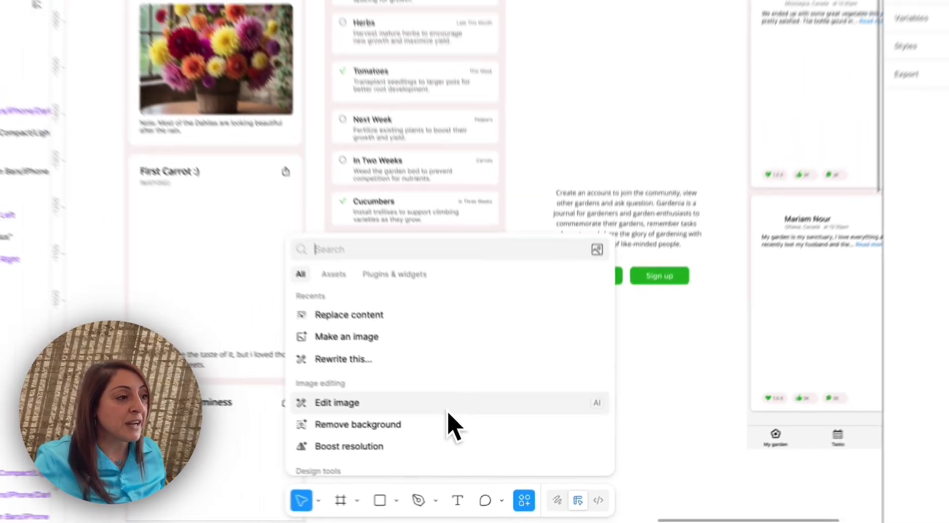
{"action": "scroll", "coordinate": [372, 355], "scroll_direction": "down", "scroll_amount": 3}
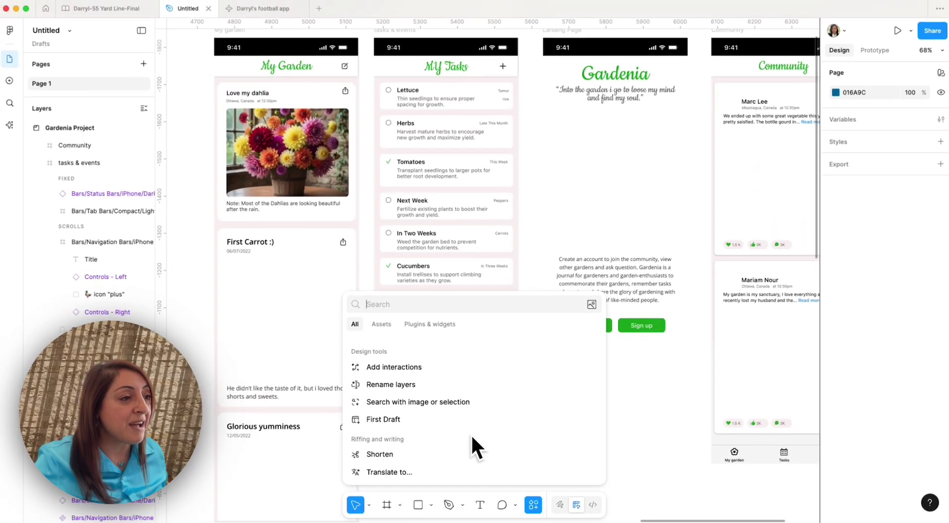
{"action": "scroll", "coordinate": [470, 433], "scroll_direction": "up", "scroll_amount": 4}
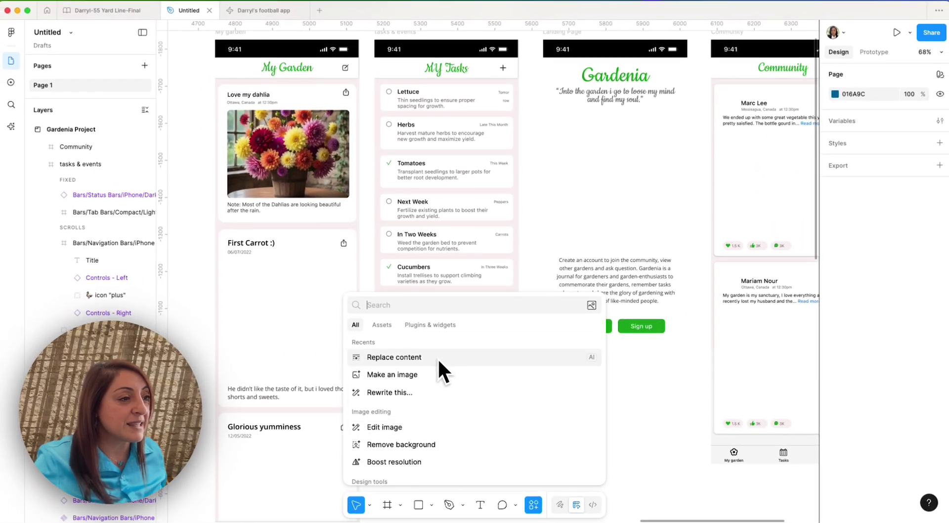
{"action": "scroll", "coordinate": [460, 430], "scroll_direction": "down", "scroll_amount": 4}
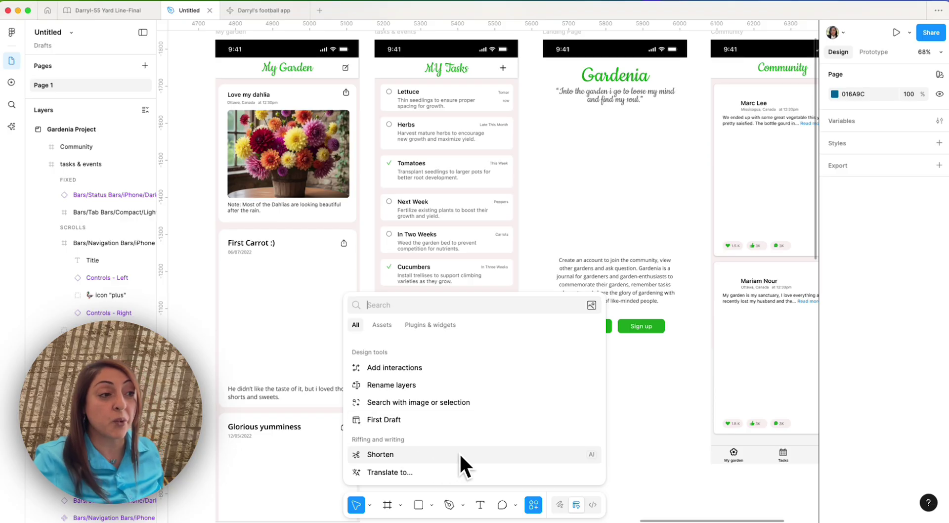
{"action": "scroll", "coordinate": [458, 453], "scroll_direction": "up", "scroll_amount": 4}
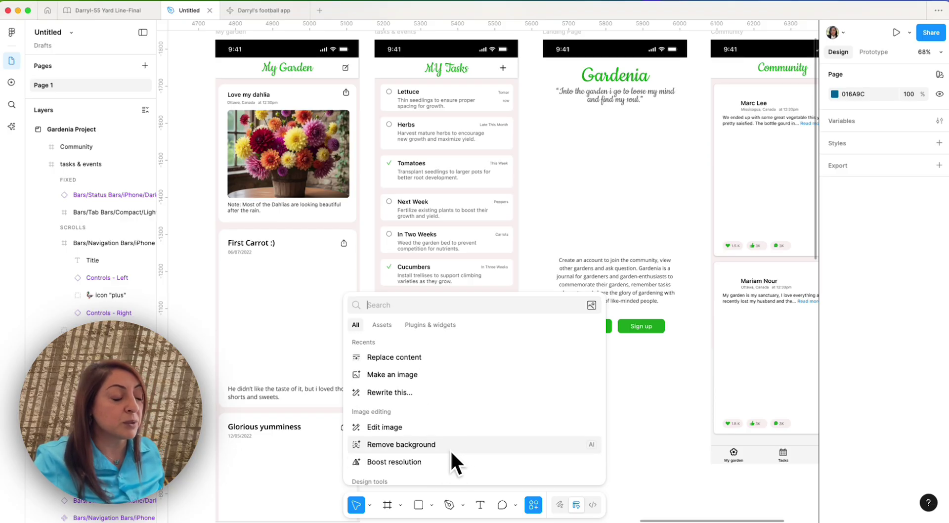
Step: Select the First Carrot post card and reopen the actions list for it
{"action": "left_click", "coordinate": [336, 255]}
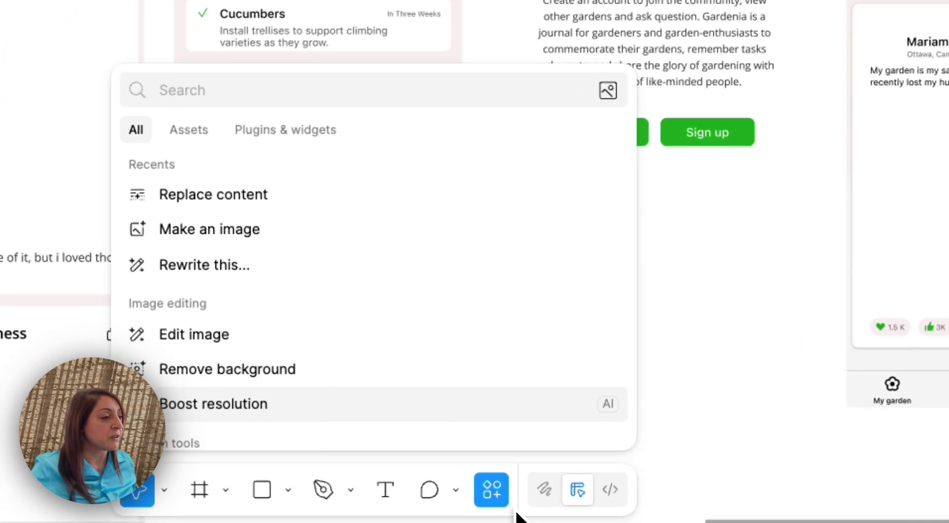
{"action": "left_click", "coordinate": [504, 507]}
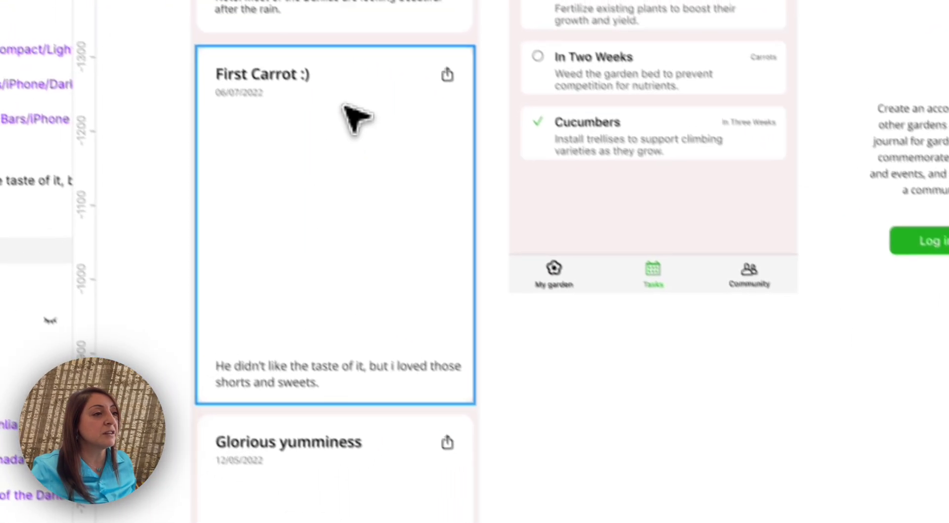
{"action": "left_click", "coordinate": [618, 492]}
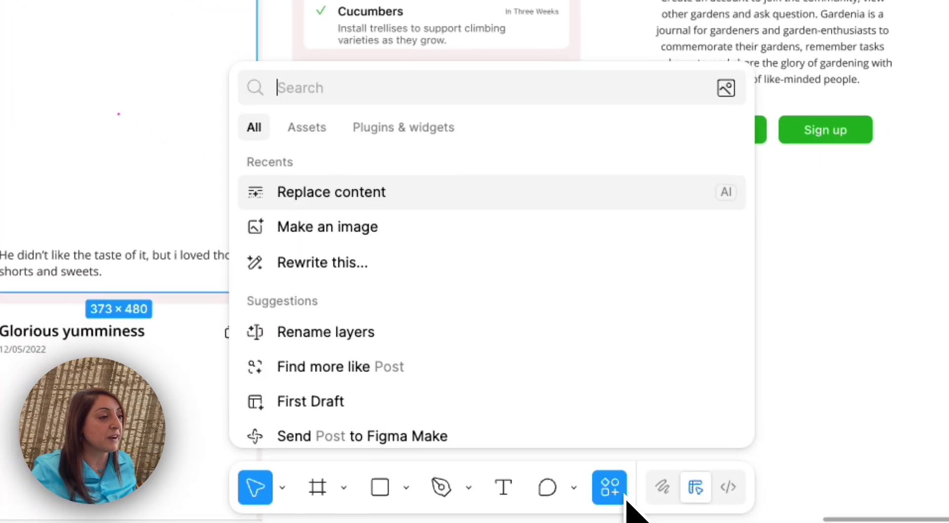
{"action": "scroll", "coordinate": [499, 375], "scroll_direction": "down", "scroll_amount": 2}
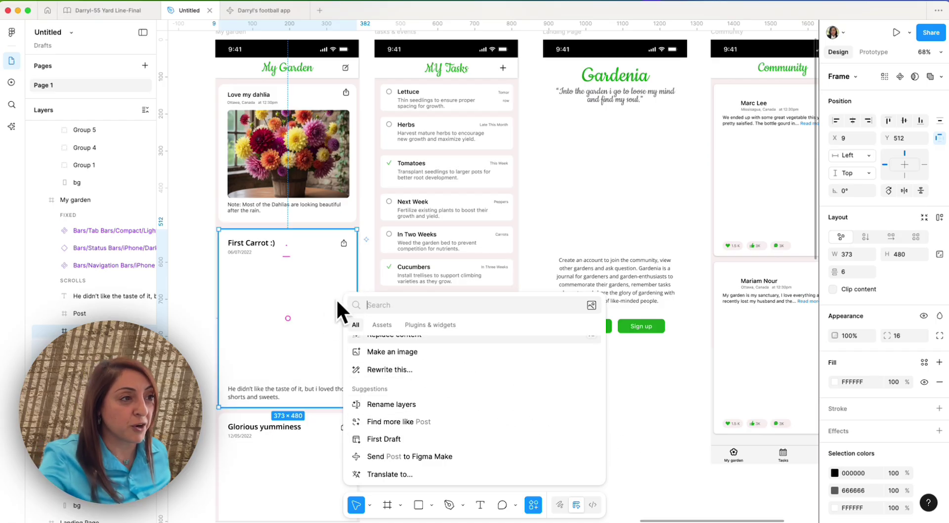
{"action": "scroll", "coordinate": [269, 327], "scroll_direction": "up", "scroll_amount": 5}
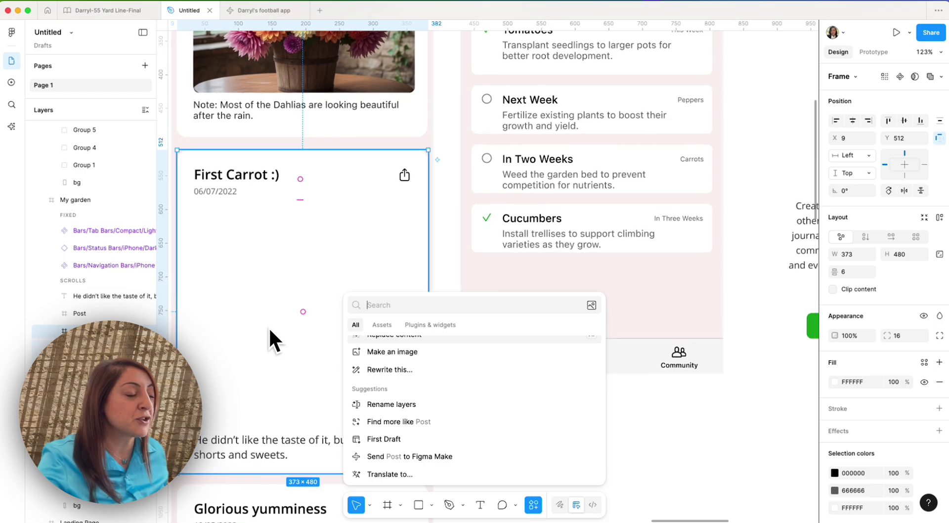
{"action": "scroll", "coordinate": [279, 346], "scroll_direction": "down", "scroll_amount": 1}
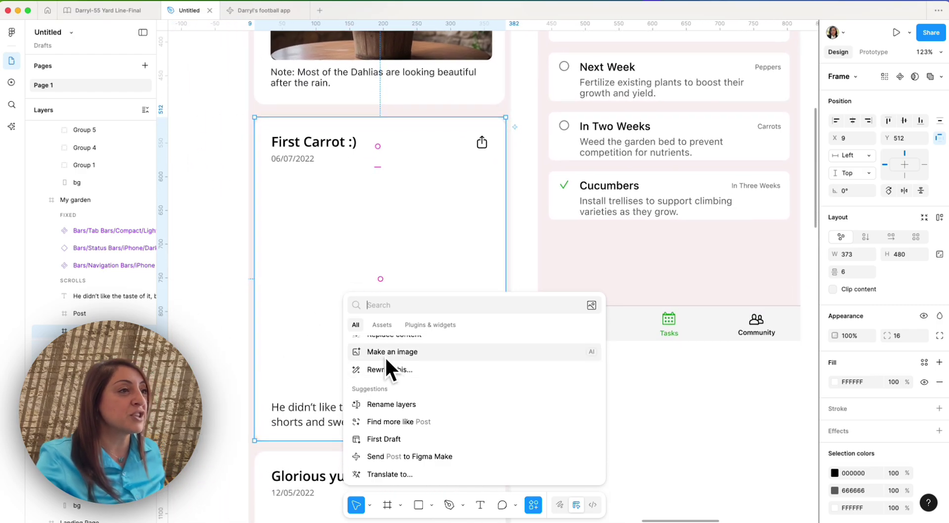
Step: Generate an image of a young boy eating a carrot with Gemini 2.5 in the card
{"action": "left_click", "coordinate": [376, 352]}
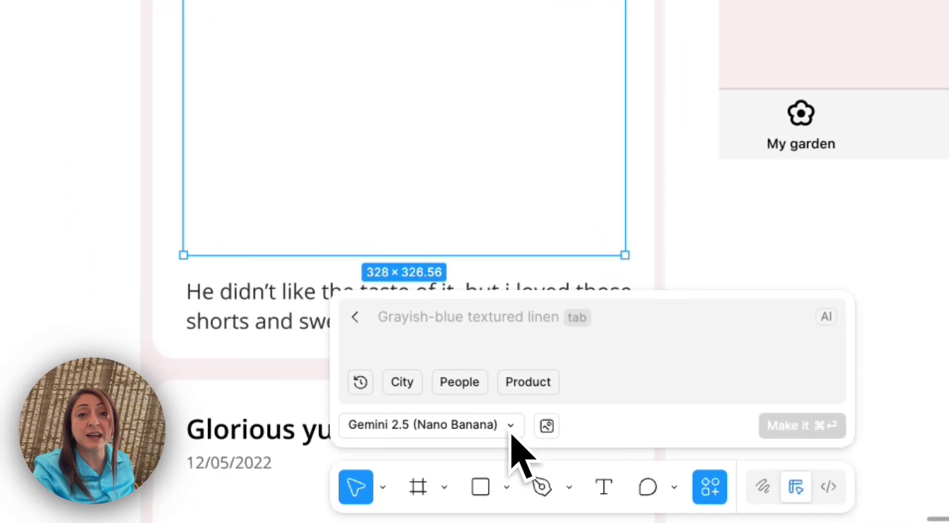
{"action": "left_click", "coordinate": [511, 426]}
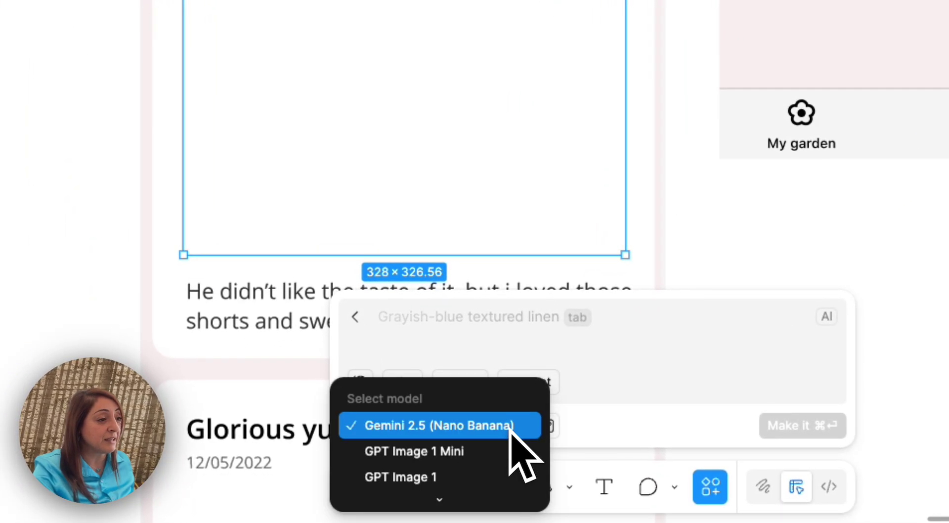
{"action": "scroll", "coordinate": [494, 489], "scroll_direction": "down", "scroll_amount": 5}
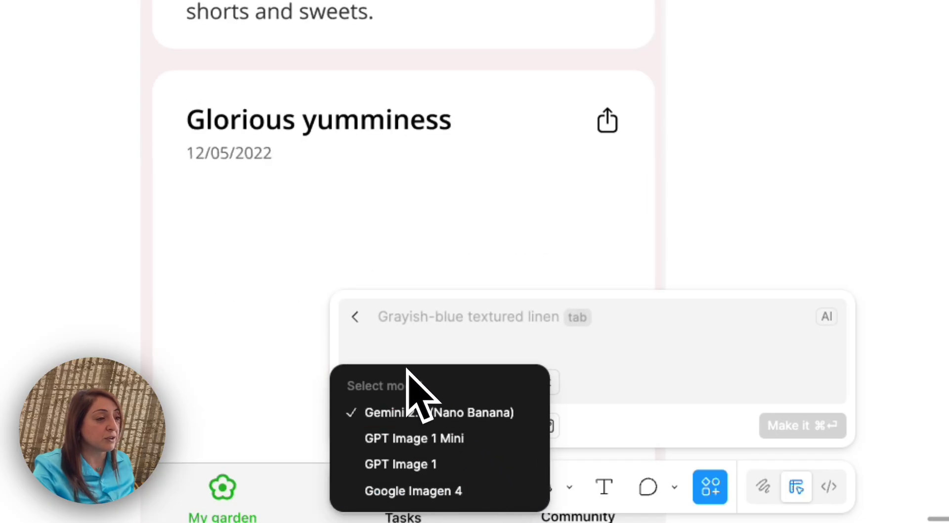
{"action": "left_click", "coordinate": [438, 413]}
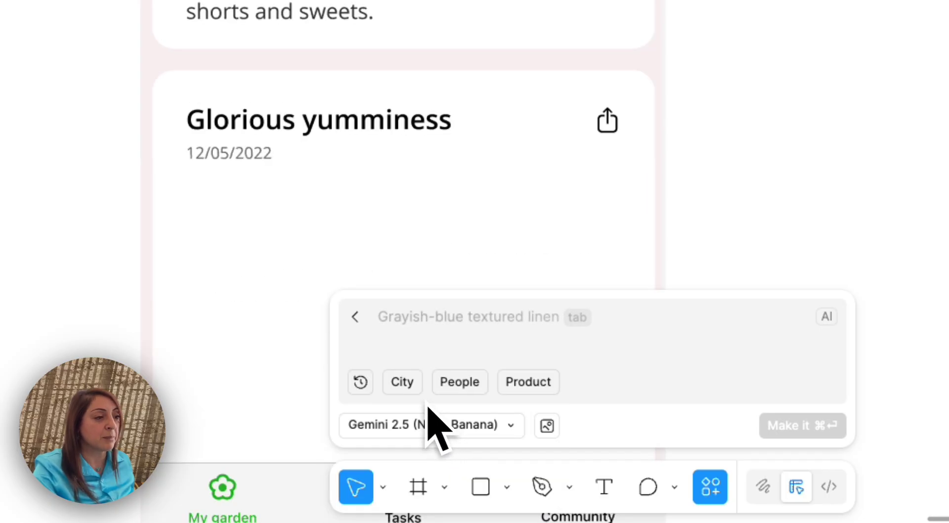
{"action": "left_click", "coordinate": [425, 321]}
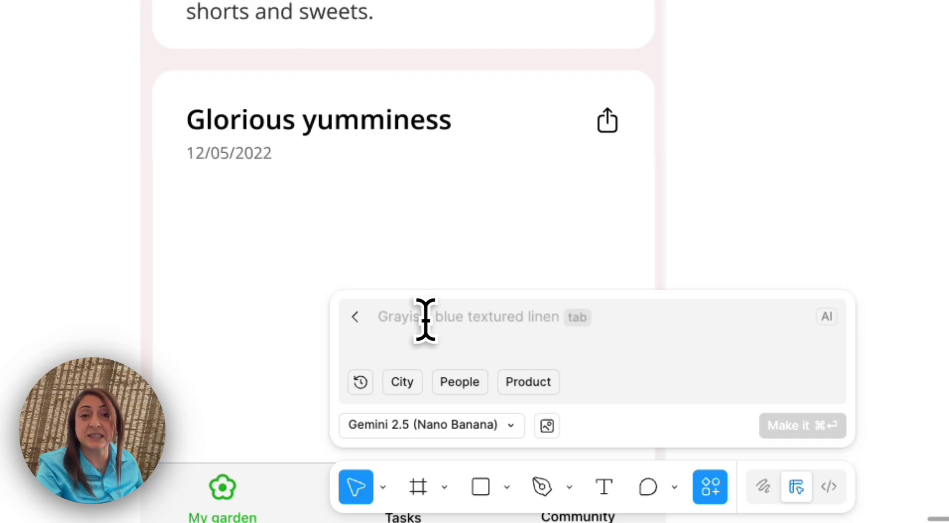
{"action": "type", "text": "Add an ima"}
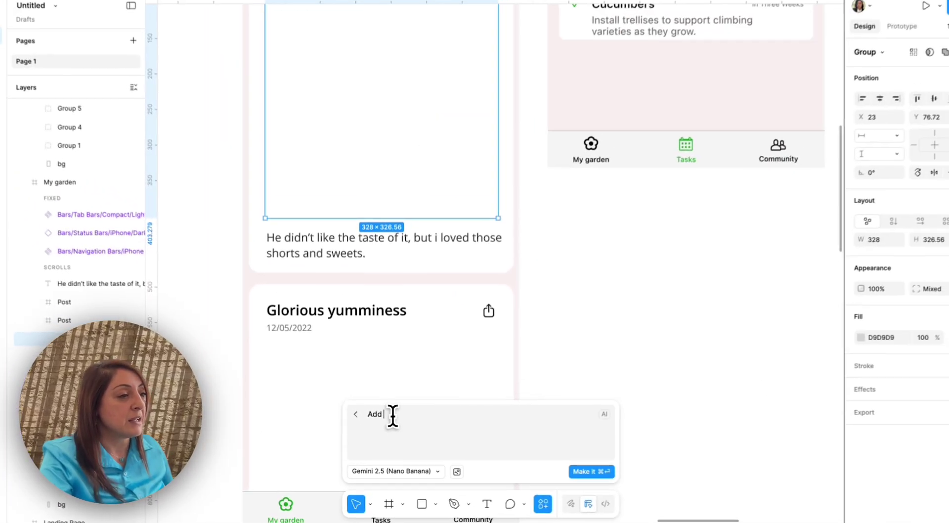
{"action": "type", "text": "ge of a young boy e"}
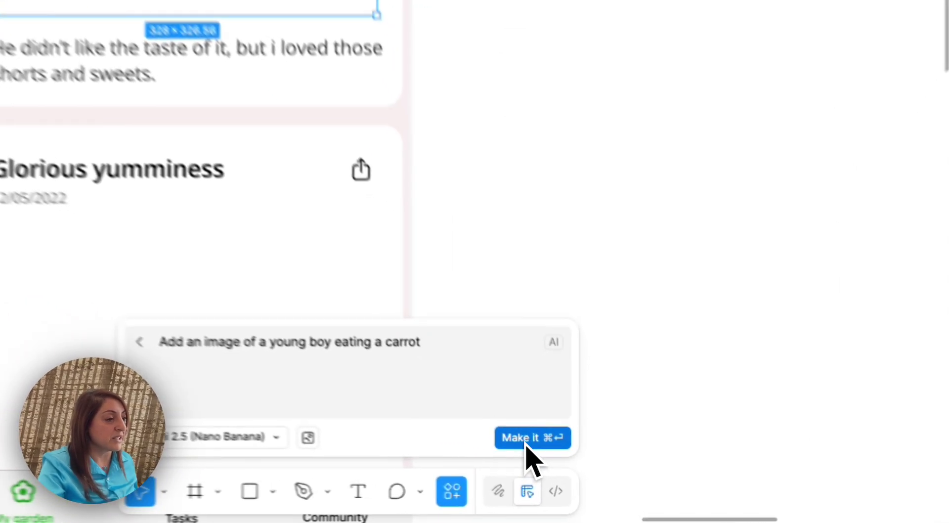
{"action": "left_click", "coordinate": [580, 474]}
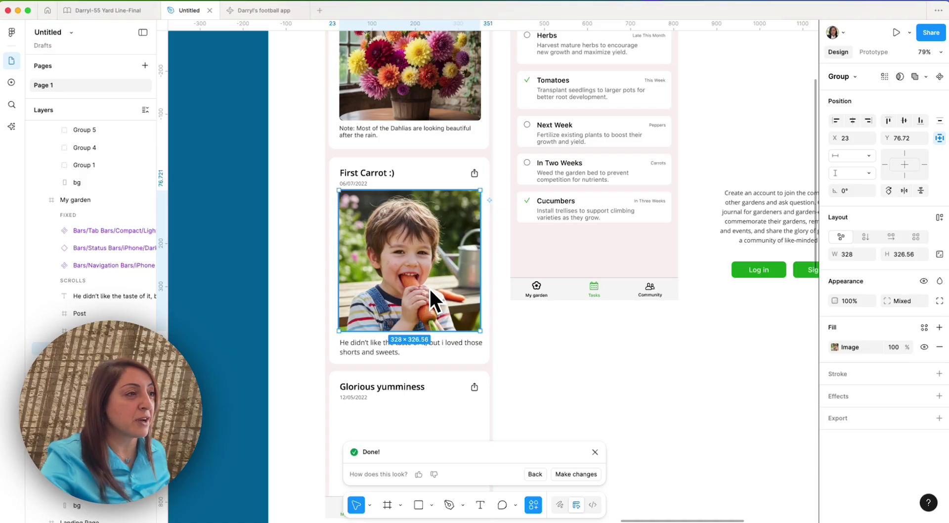
Step: Start an AI Edit image on the boy photo, closing its image fill settings
{"action": "scroll", "coordinate": [429, 286], "scroll_direction": "up", "scroll_amount": 2}
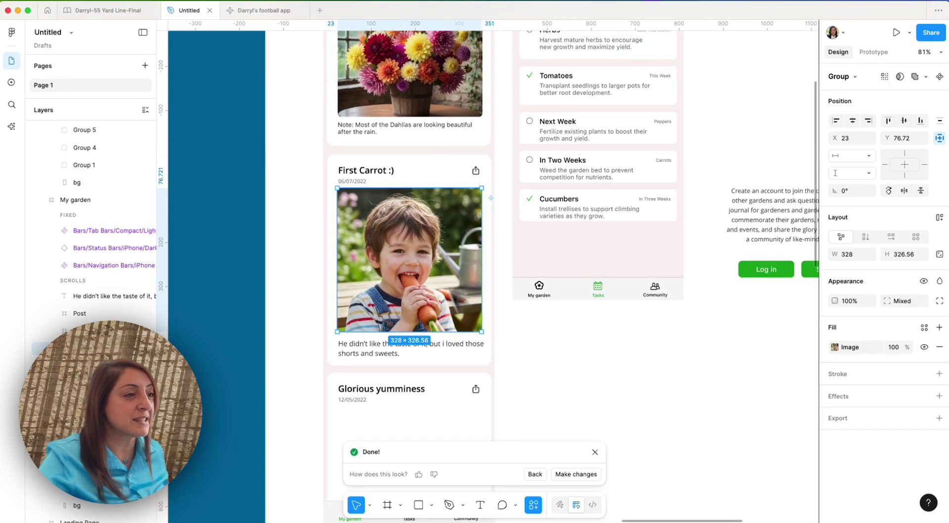
{"action": "scroll", "coordinate": [460, 309], "scroll_direction": "down", "scroll_amount": 5}
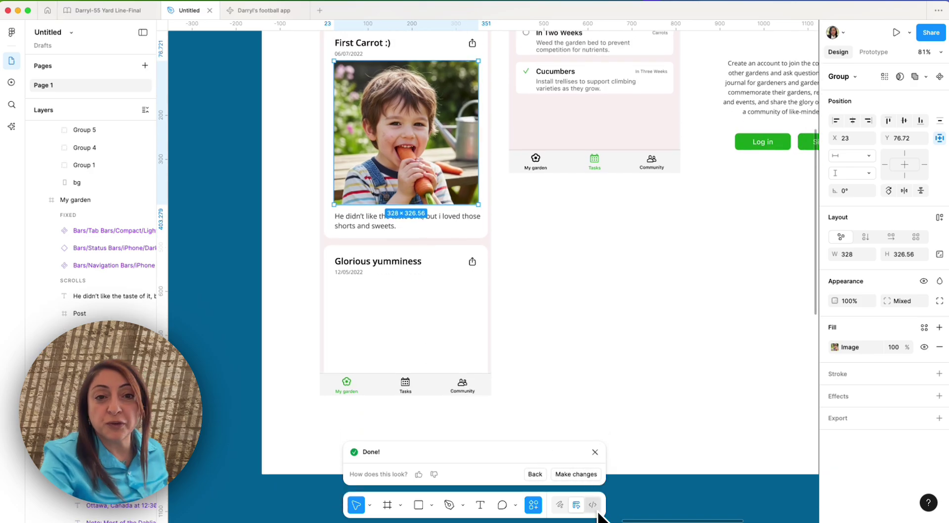
{"action": "left_click", "coordinate": [580, 474]}
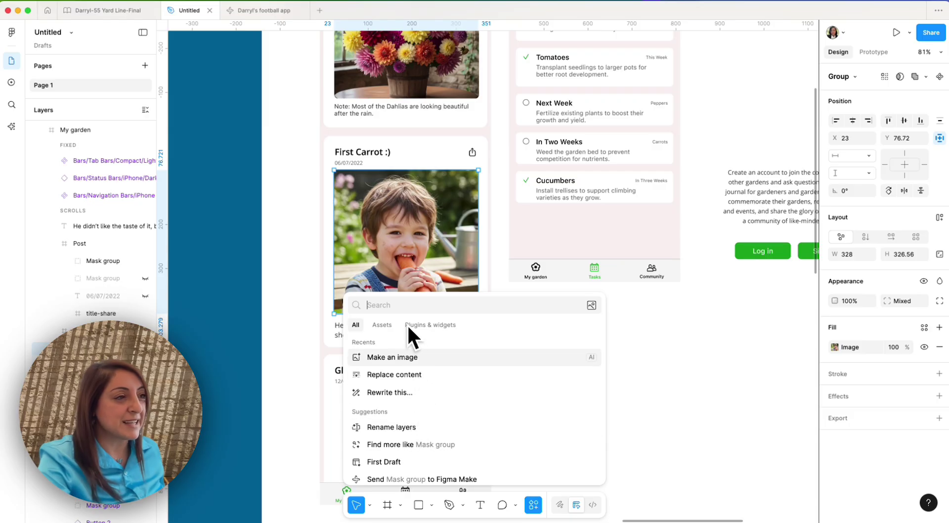
{"action": "type", "text": "ed"}
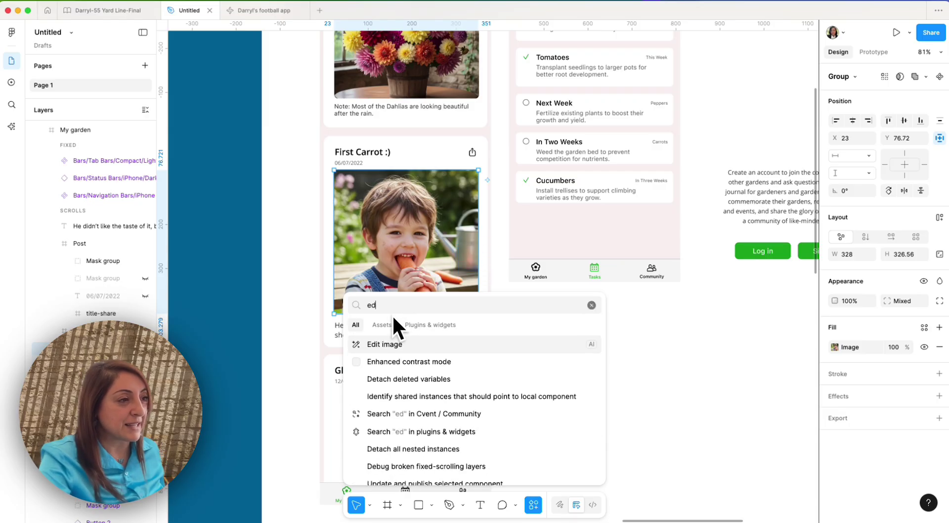
{"action": "left_click", "coordinate": [386, 346]}
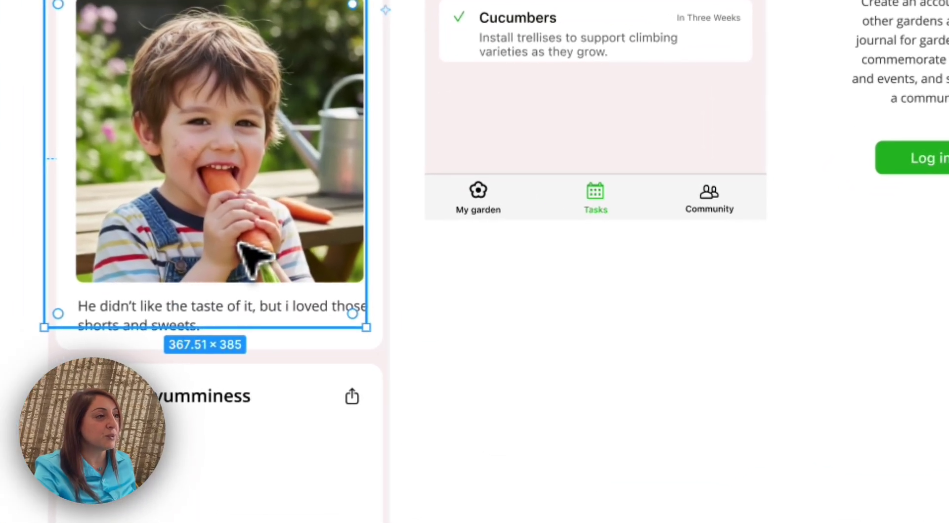
{"action": "double_click", "coordinate": [240, 242]}
{"action": "mouse_move", "coordinate": [722, 289]}
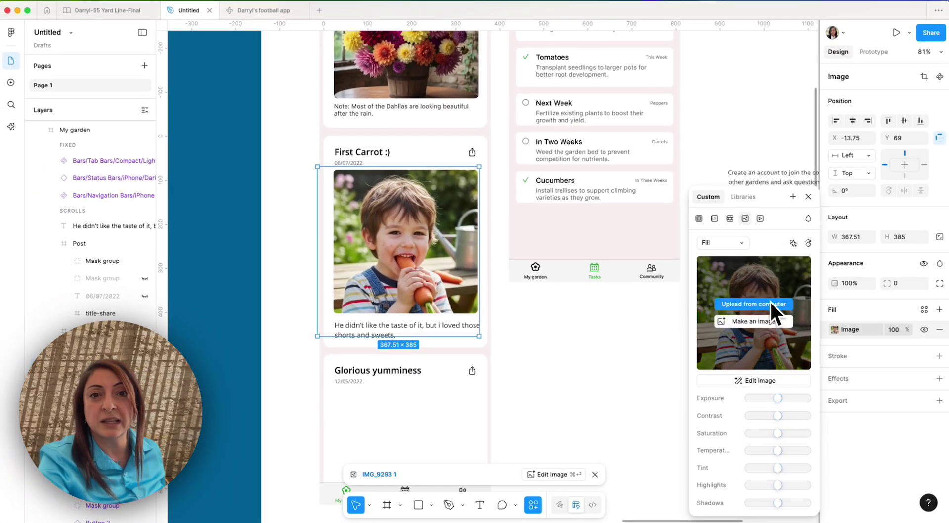
{"action": "left_click", "coordinate": [751, 382]}
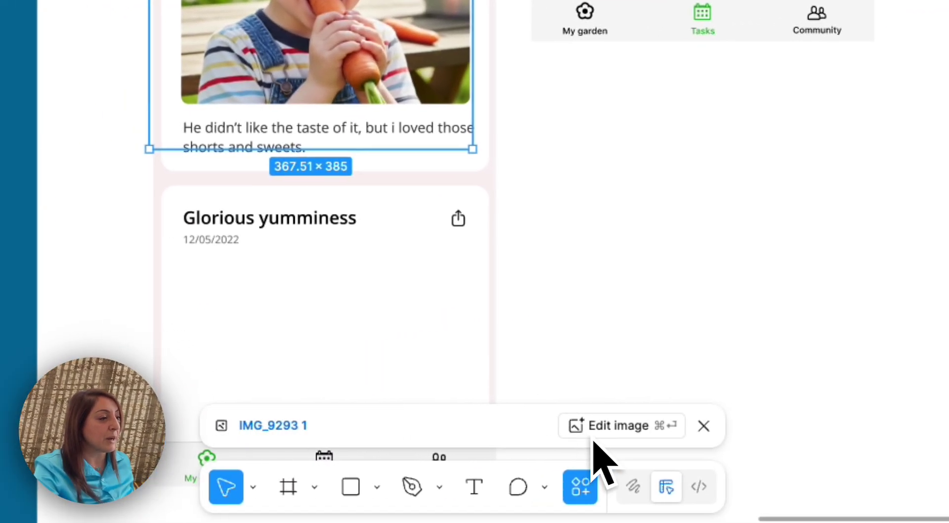
Step: Edit the photo with 'remove the watering can from the background' and dismiss the results
{"action": "left_click", "coordinate": [635, 426]}
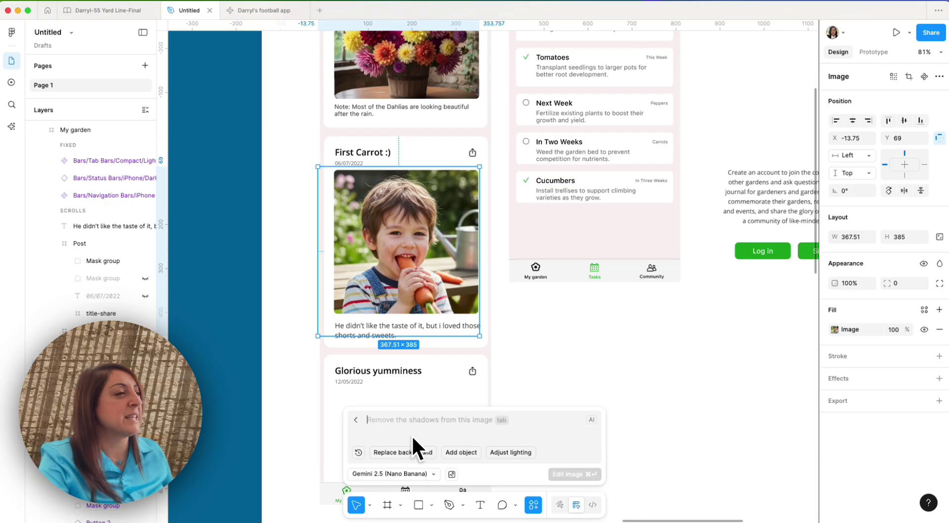
{"action": "type", "text": "remove th"}
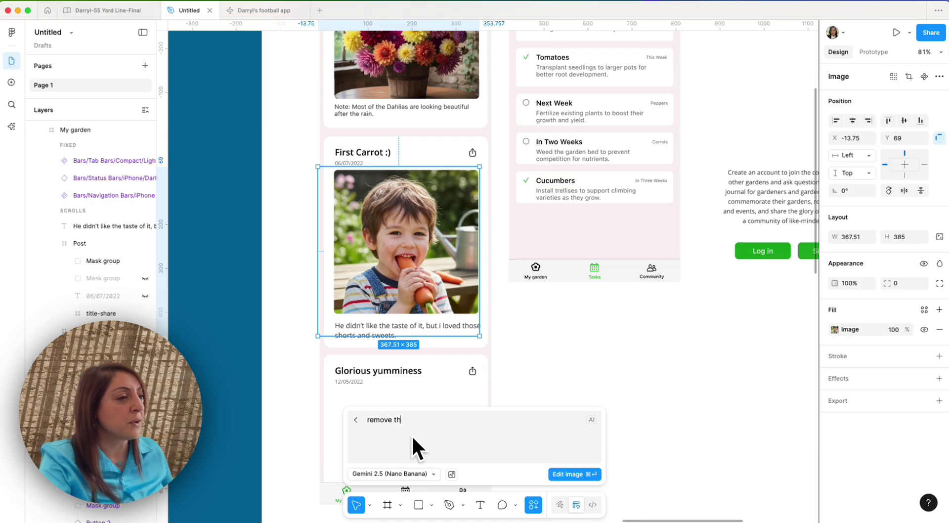
{"action": "type", "text": "e watering can fro"}
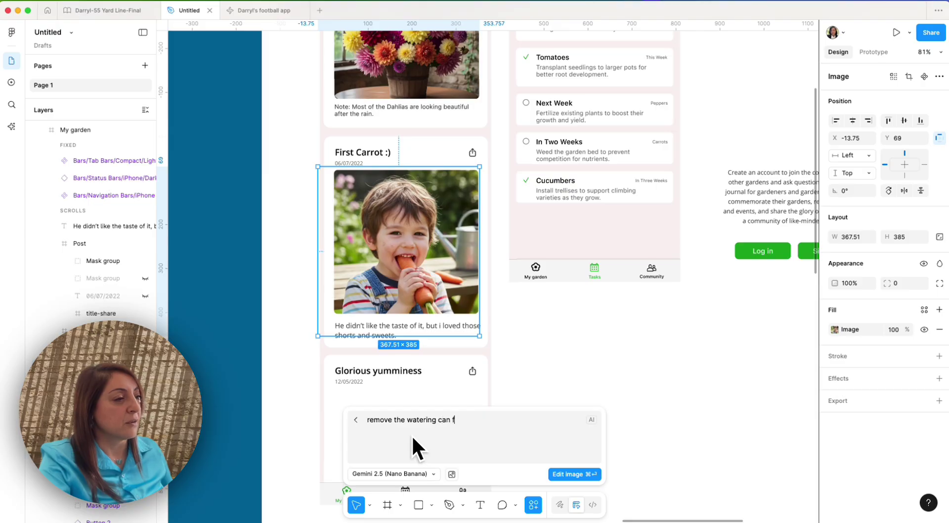
{"action": "type", "text": "m the background"}
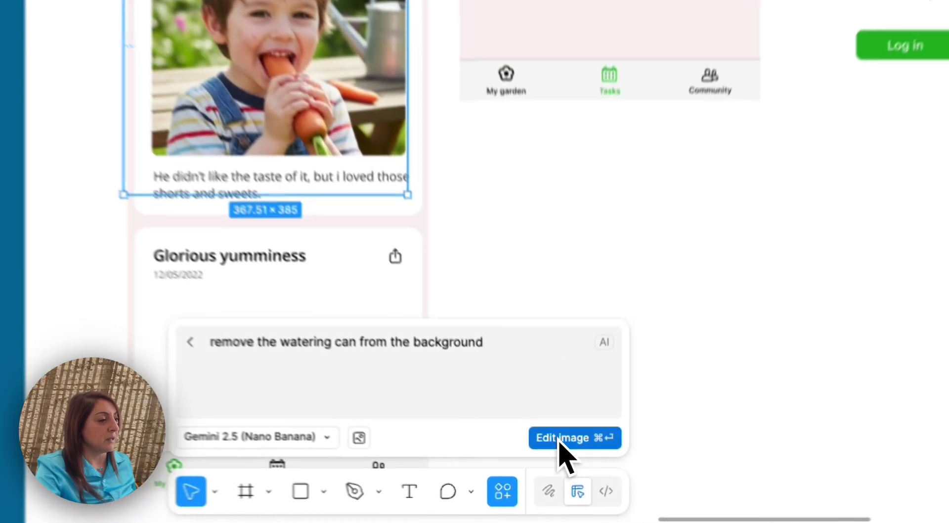
{"action": "left_click", "coordinate": [566, 474]}
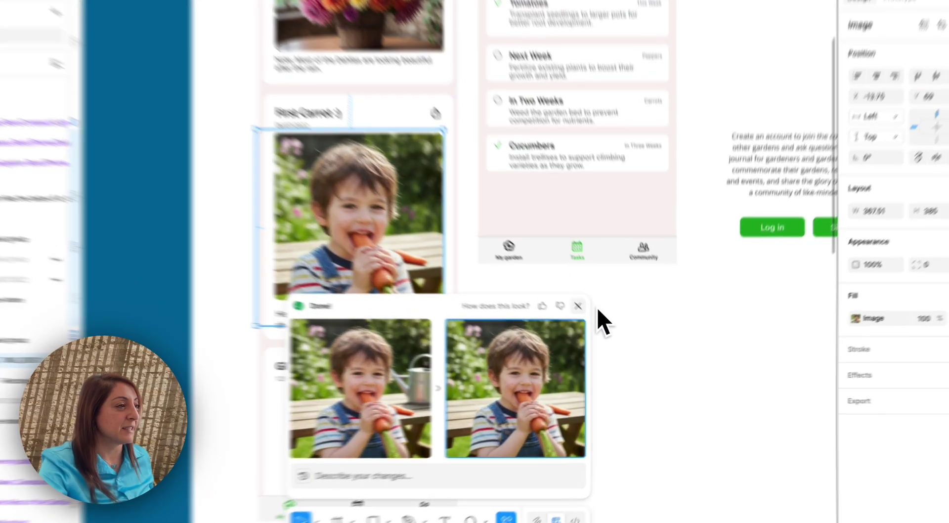
{"action": "left_click", "coordinate": [595, 318]}
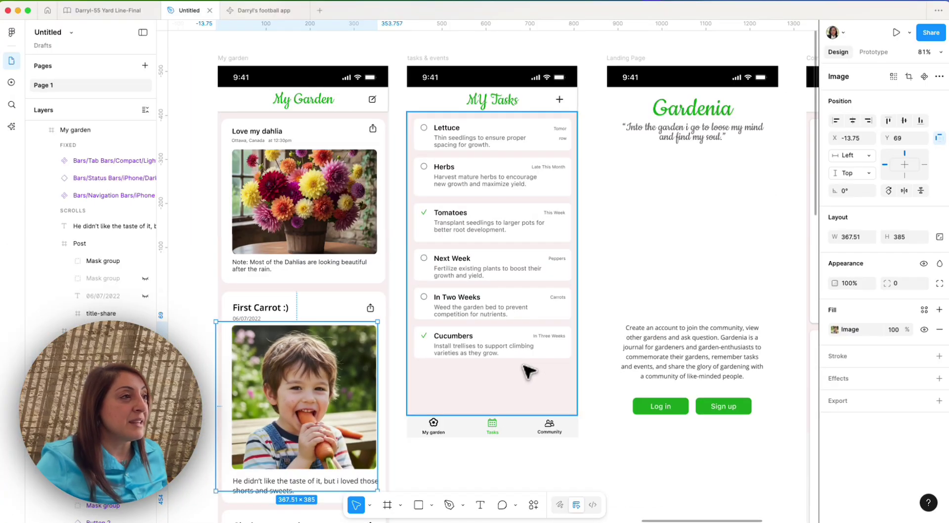
Step: Select the container of task cards and translate it to Arabic via ⌘K actions
{"action": "left_click", "coordinate": [552, 192]}
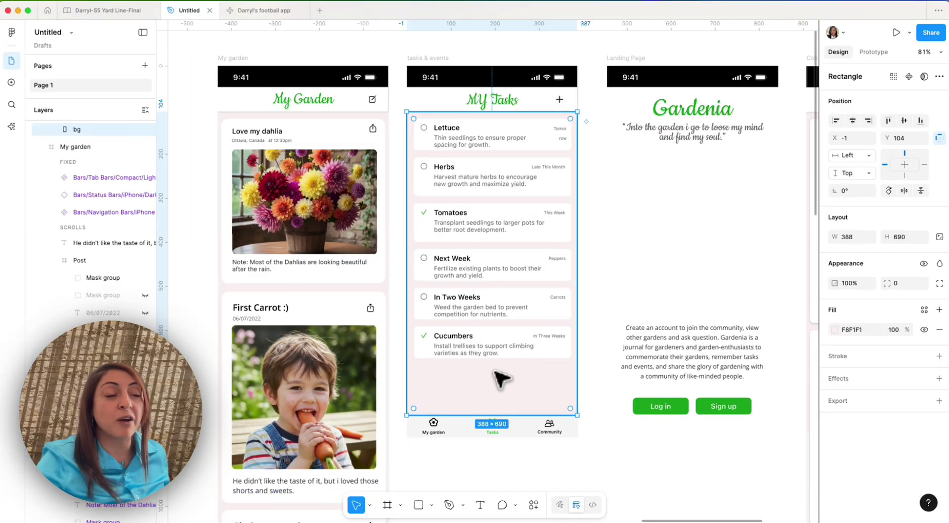
{"action": "scroll", "coordinate": [508, 441], "scroll_direction": "right", "scroll_amount": 3}
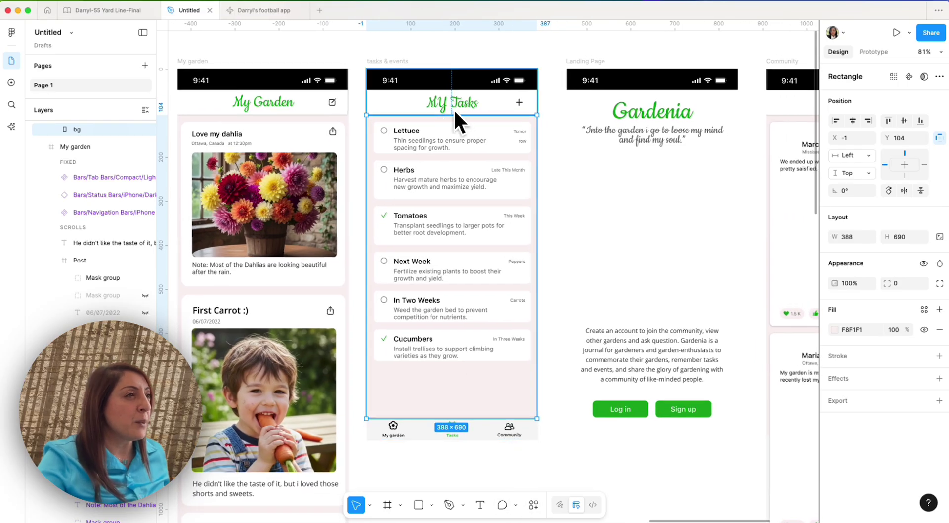
{"action": "left_click", "coordinate": [505, 347]}
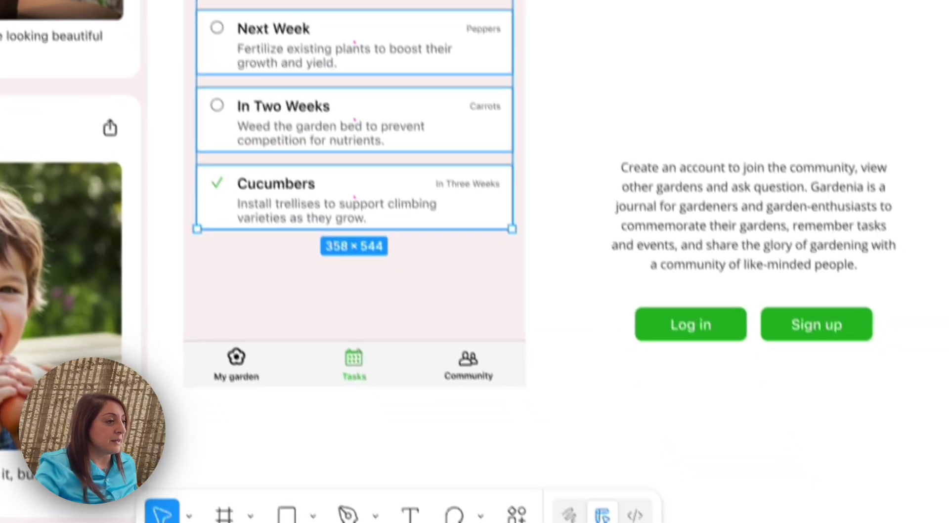
{"action": "key", "text": "super+k"}
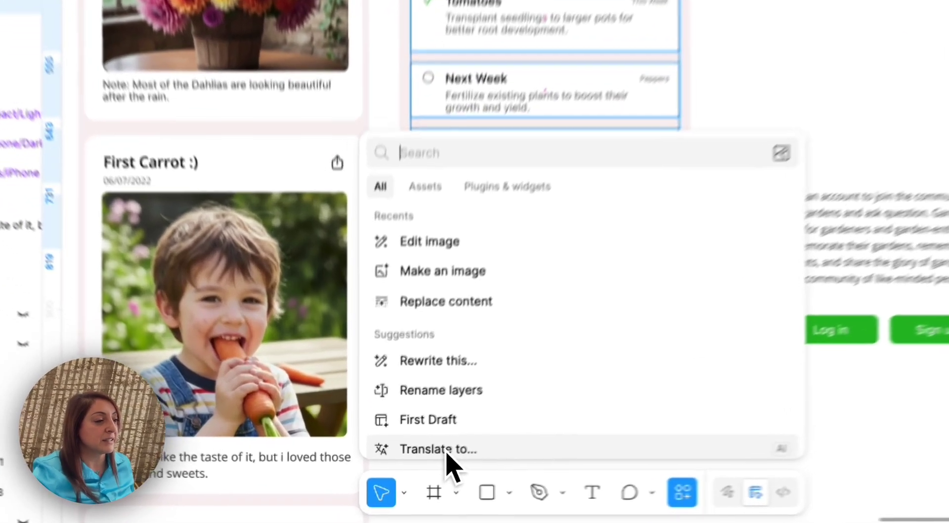
{"action": "left_click", "coordinate": [394, 479]}
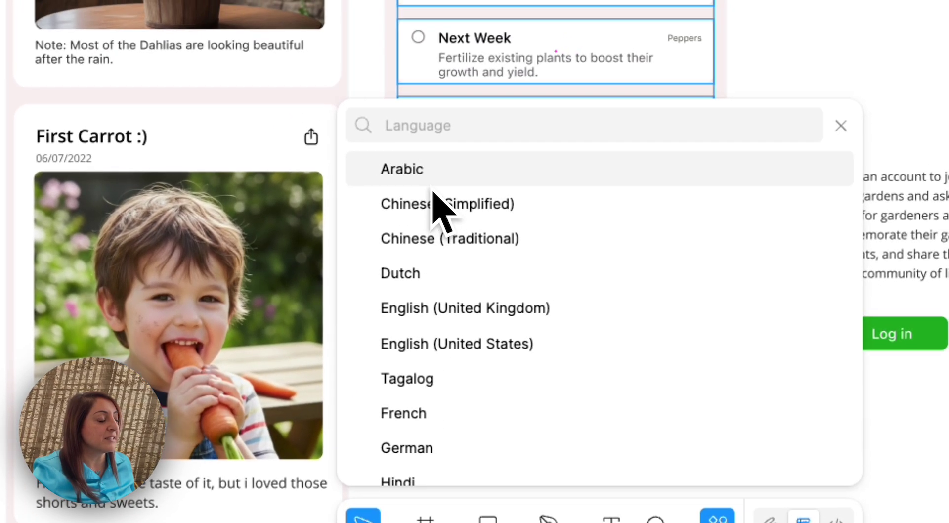
{"action": "left_click", "coordinate": [432, 174]}
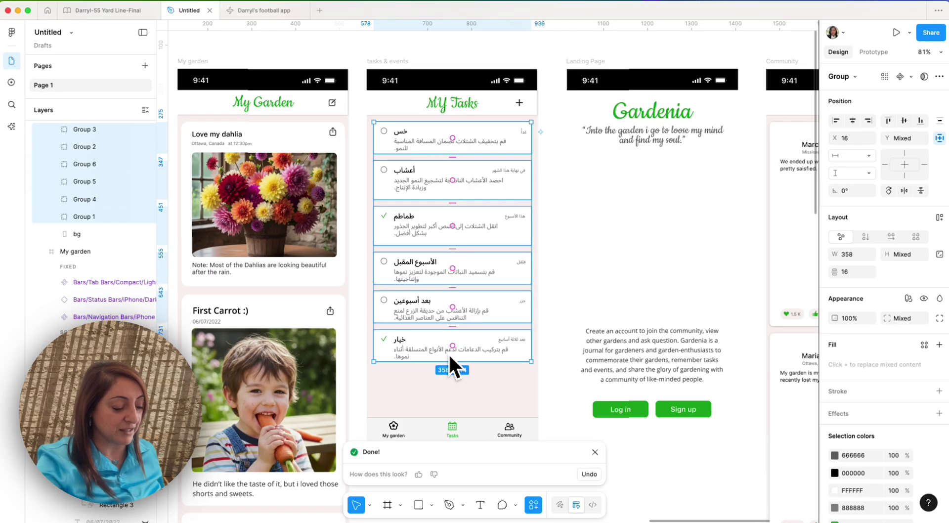
Step: Undo the translation and AI-replace the tasks with a mix of fruits and vegetables
{"action": "key", "text": "super+z"}
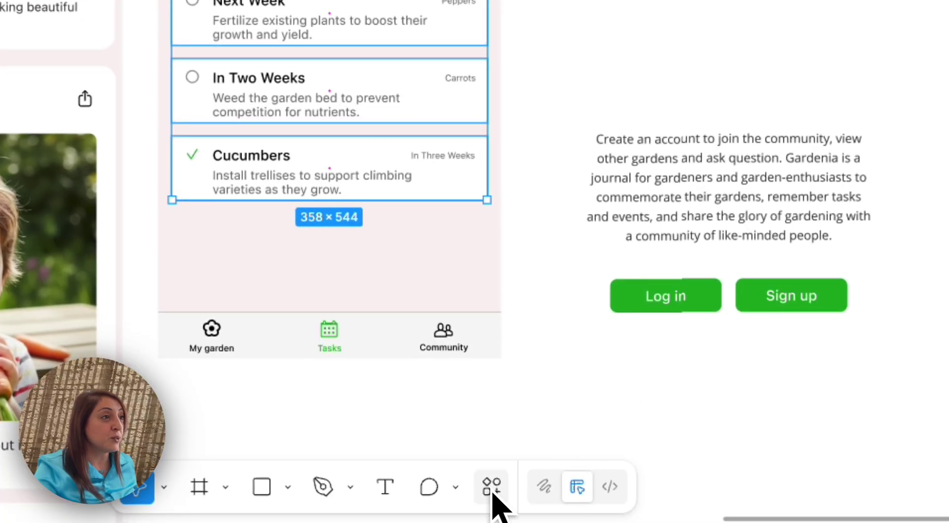
{"action": "left_click", "coordinate": [532, 505]}
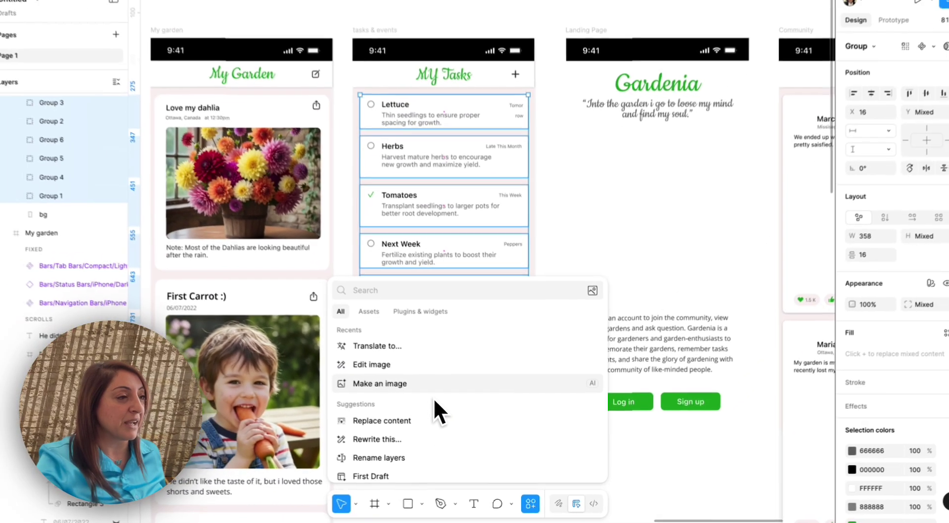
{"action": "scroll", "coordinate": [223, 335], "scroll_direction": "down", "scroll_amount": 1}
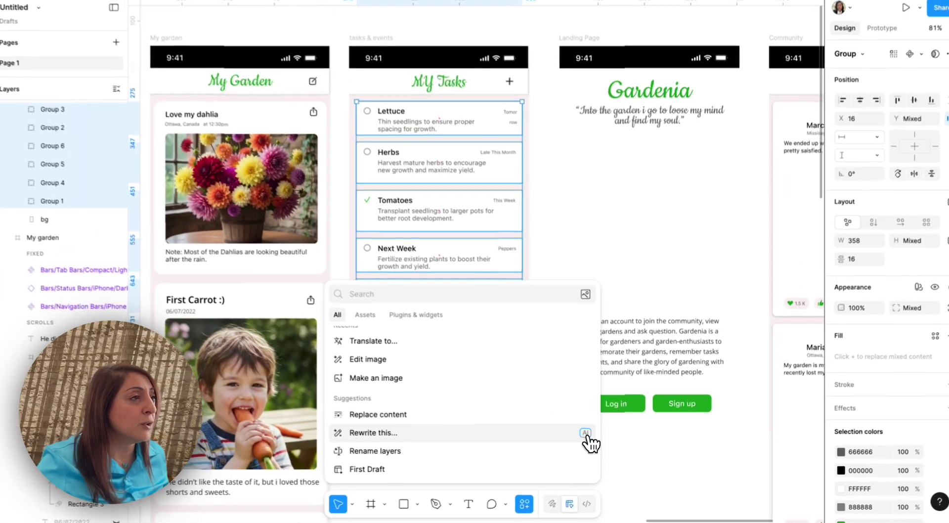
{"action": "left_click", "coordinate": [475, 352]}
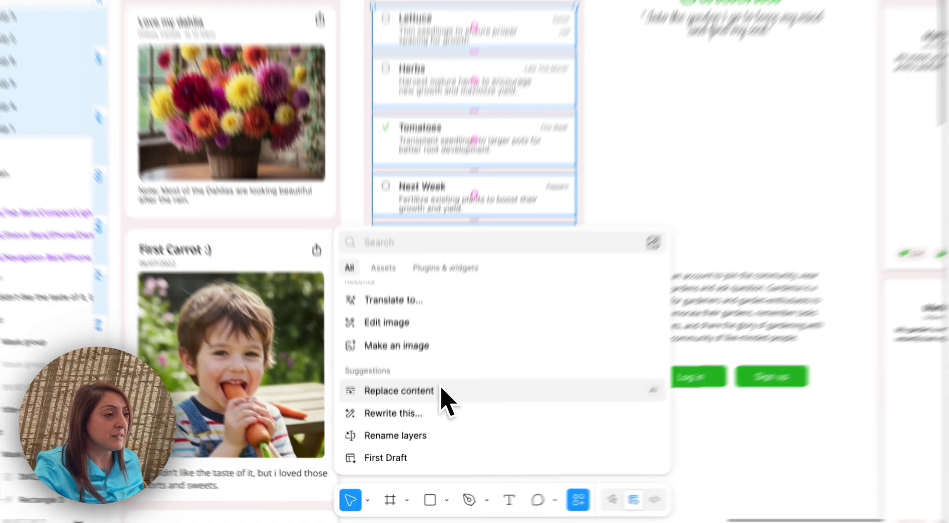
{"action": "left_click", "coordinate": [421, 420]}
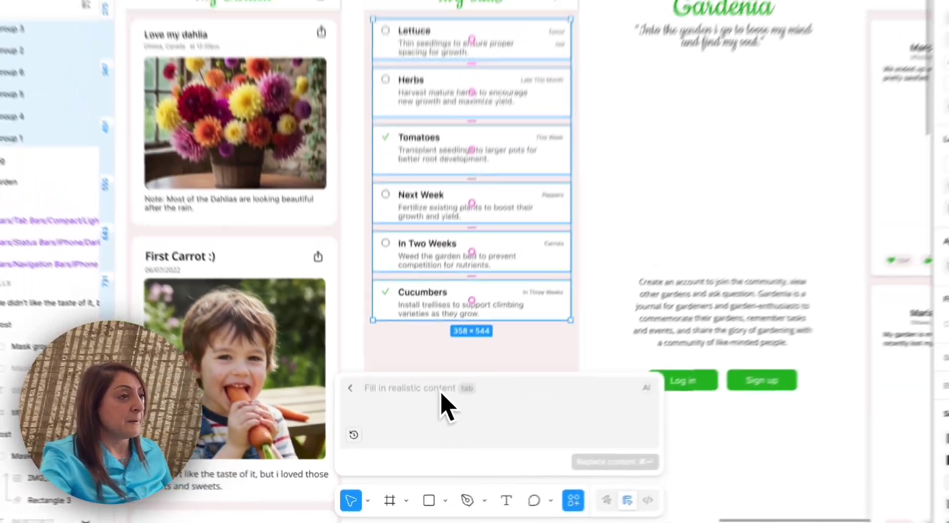
{"action": "type", "text": "replc"}
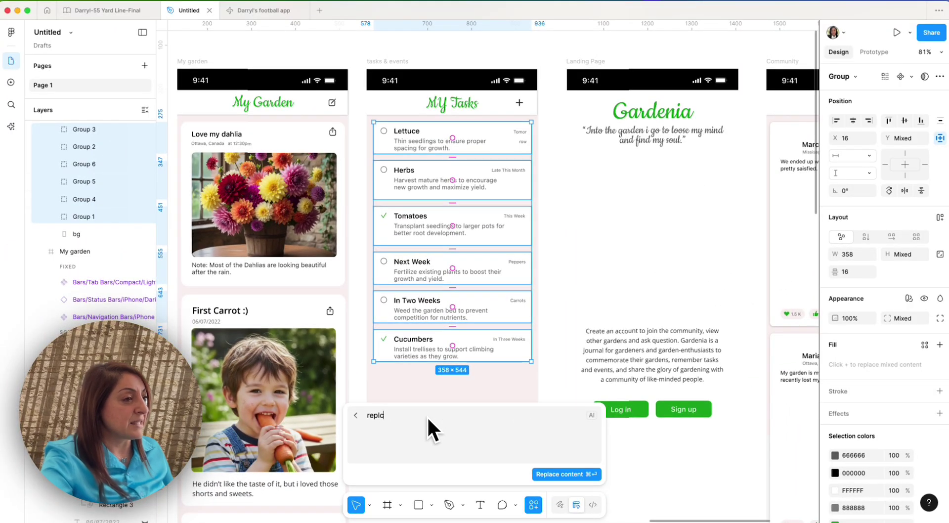
{"action": "type", "text": "ce the vegtables with a mix of fruits and vegetables or flowers, keep the"}
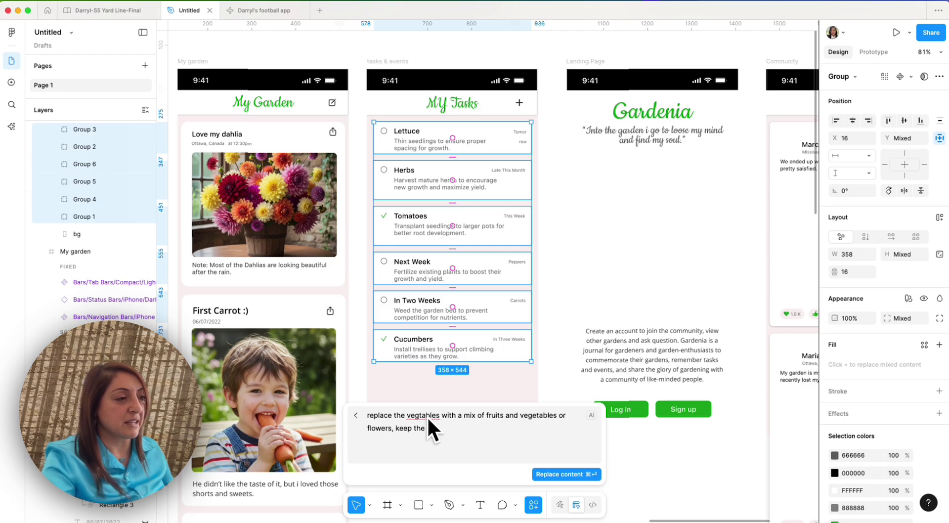
{"action": "type", "text": " tasks two lines."}
{"action": "left_click", "coordinate": [569, 473]}
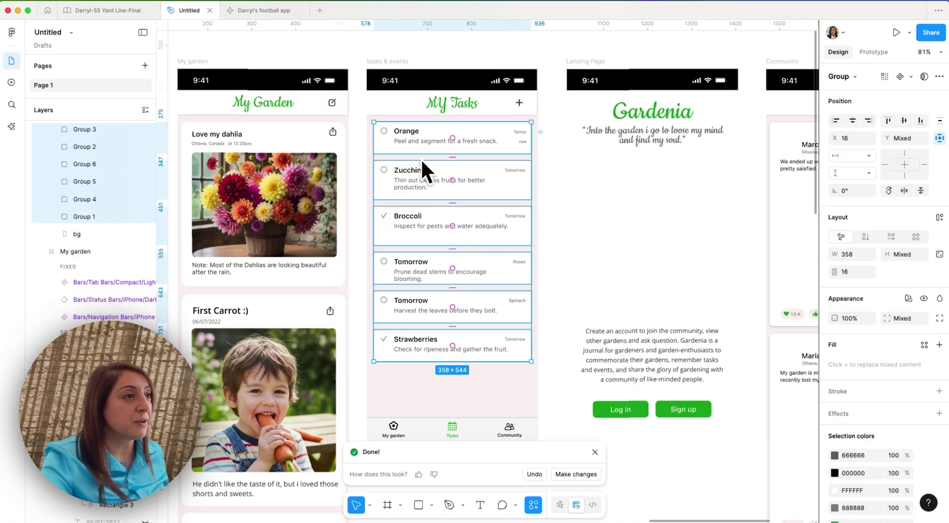
Step: Rewrite the landing page description 'in a more professional convincing tone'
{"action": "left_click", "coordinate": [701, 487]}
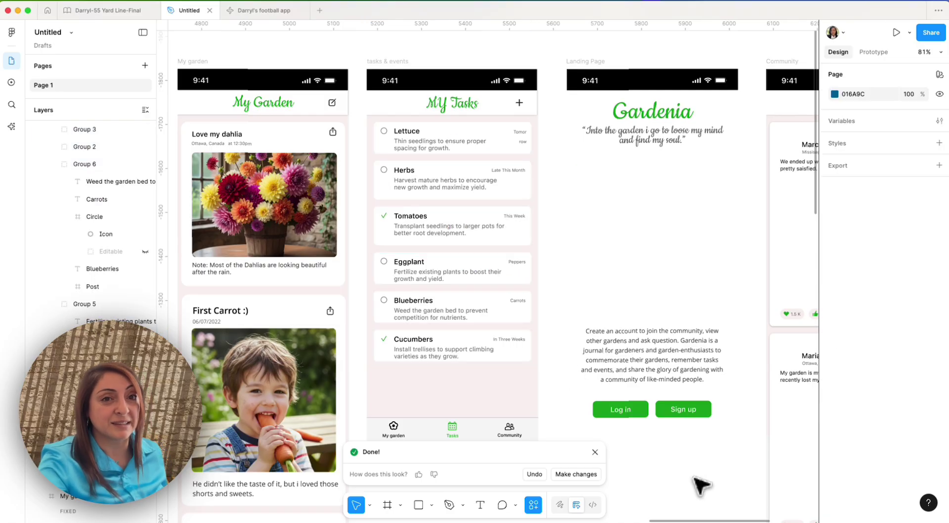
{"action": "left_click", "coordinate": [668, 377]}
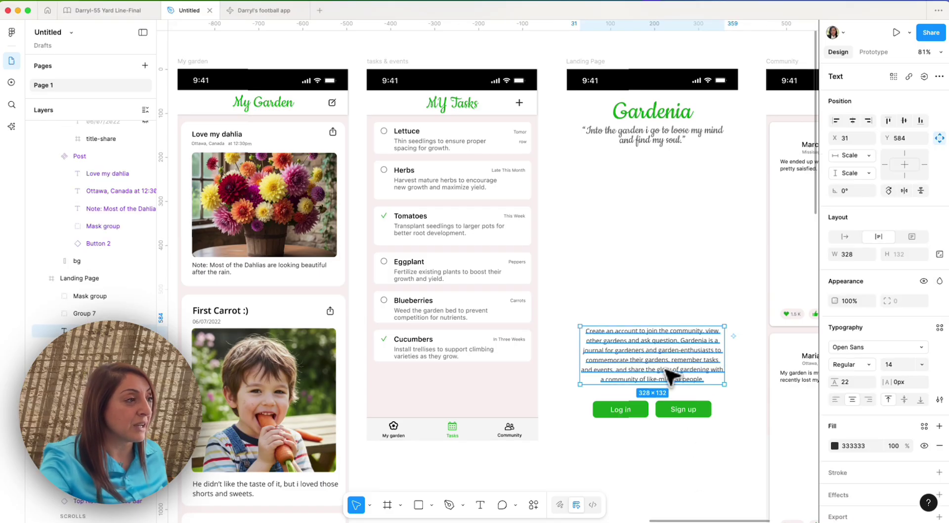
{"action": "left_click", "coordinate": [534, 504]}
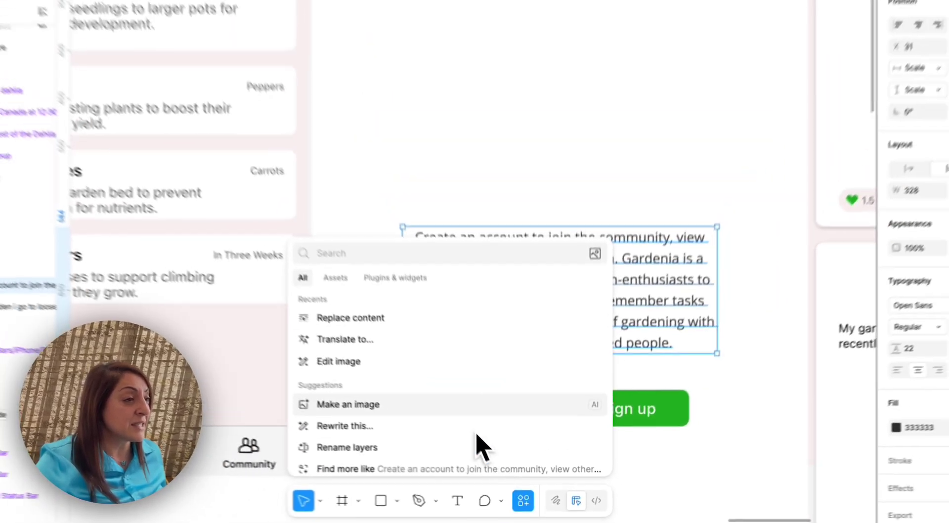
{"action": "scroll", "coordinate": [425, 390], "scroll_direction": "down", "scroll_amount": 2}
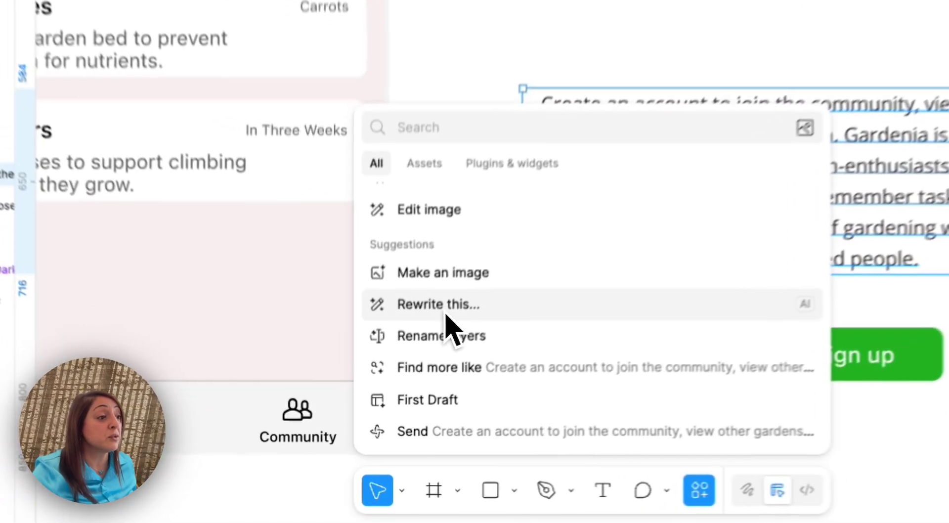
{"action": "left_click", "coordinate": [393, 403]}
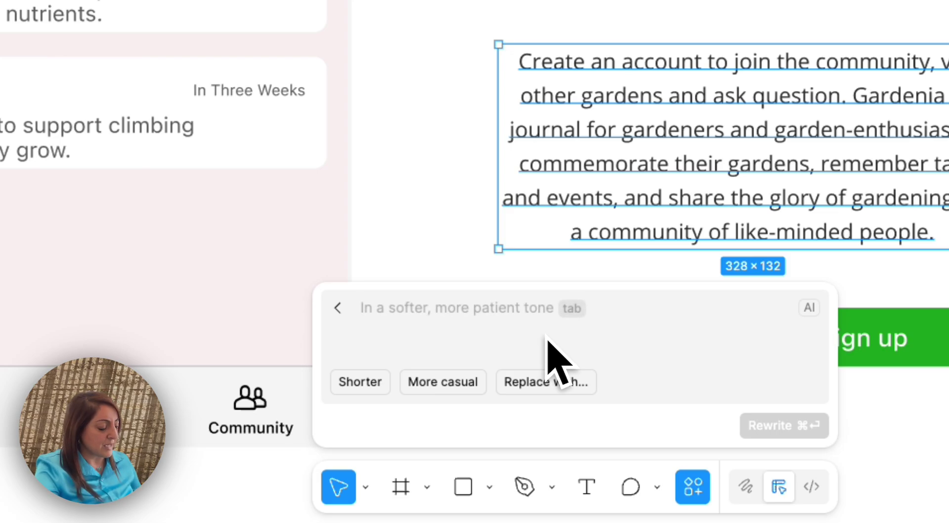
{"action": "type", "text": "in a more"}
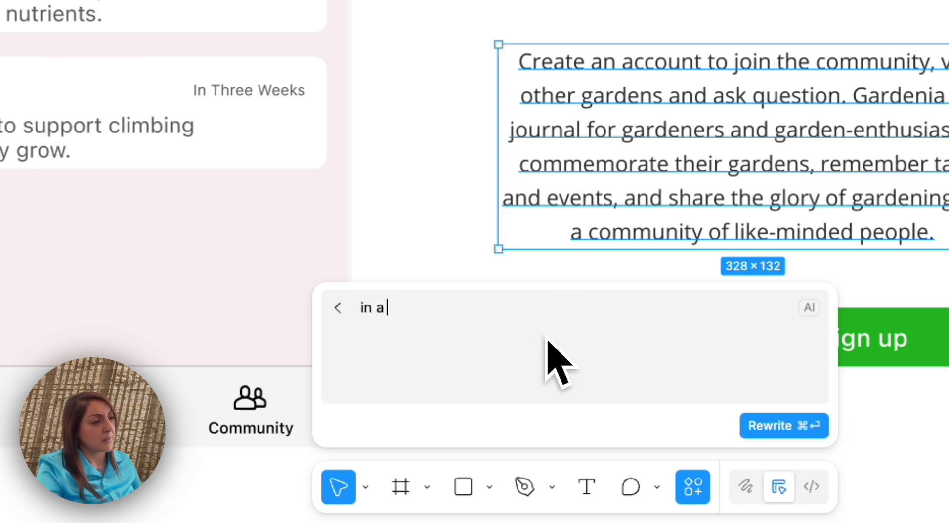
{"action": "type", "text": " professional con"}
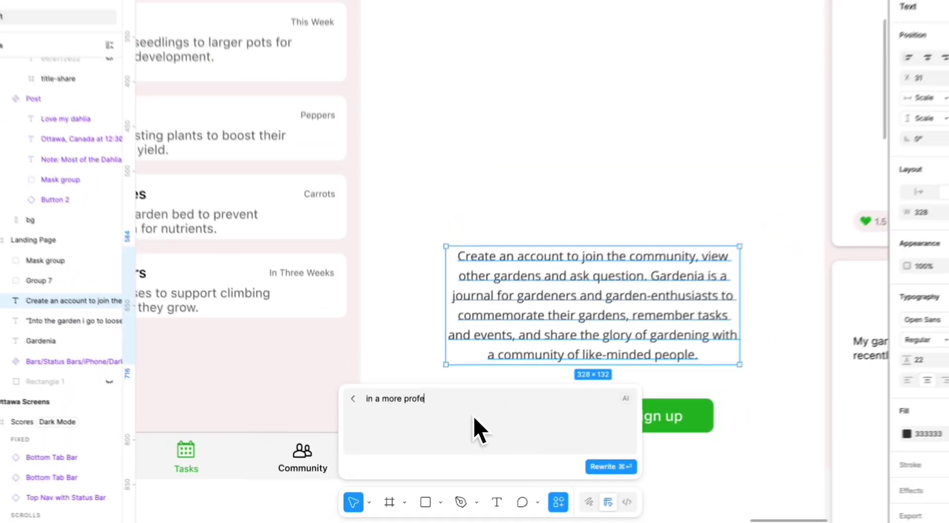
{"action": "type", "text": "vincing tone"}
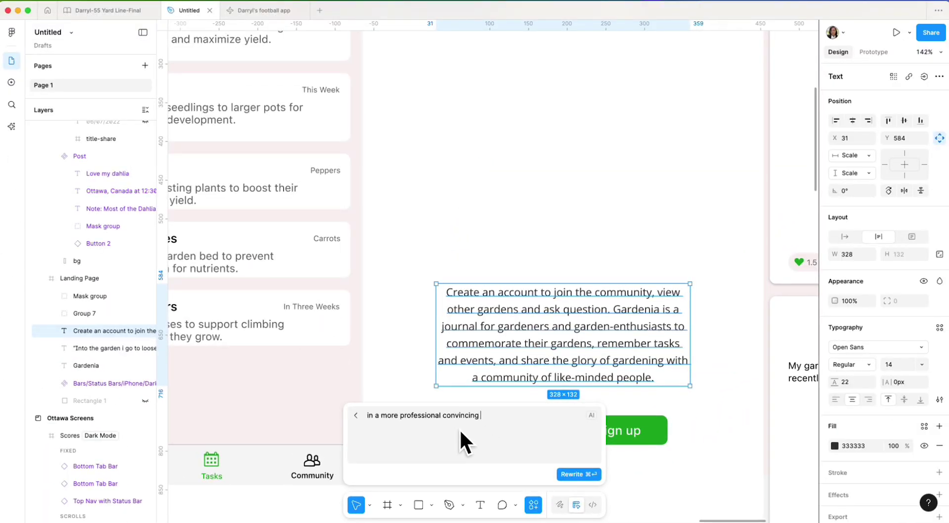
{"action": "key", "text": "Return"}
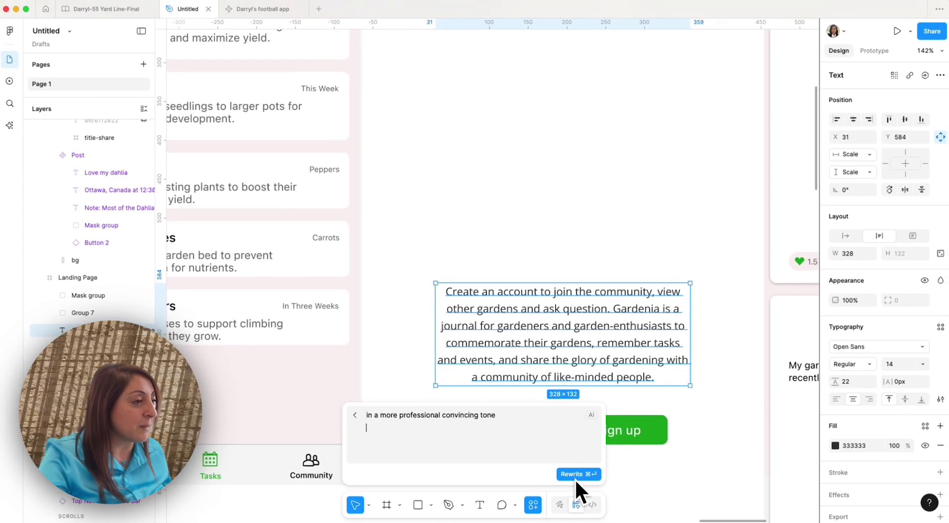
{"action": "key", "text": "super+Return"}
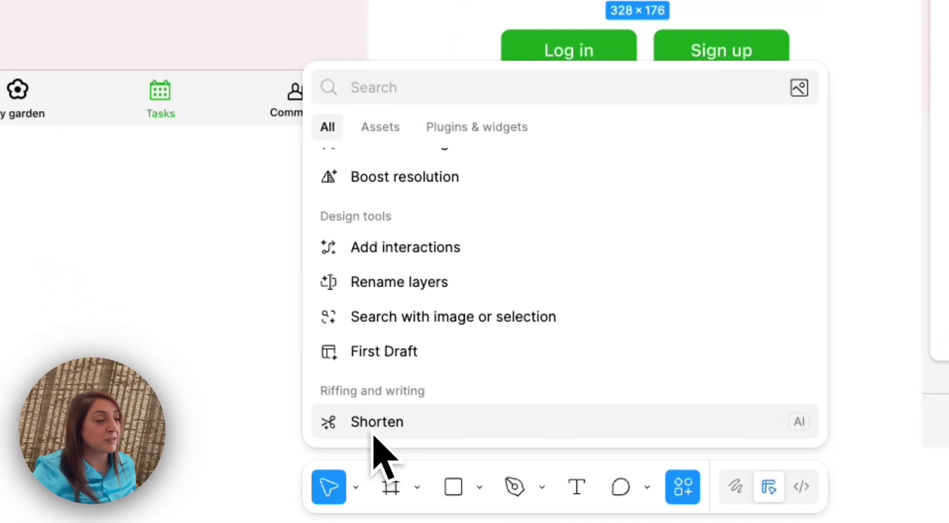
Step: Shorten the rewritten paragraph and clear the selection
{"action": "left_click", "coordinate": [374, 436]}
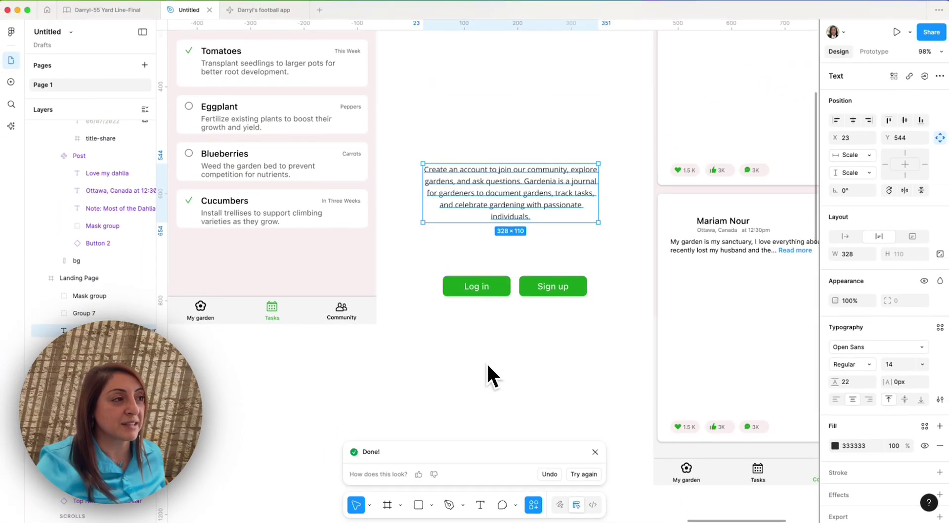
{"action": "left_click", "coordinate": [486, 366]}
{"action": "scroll", "coordinate": [618, 390], "scroll_direction": "down", "scroll_amount": 5}
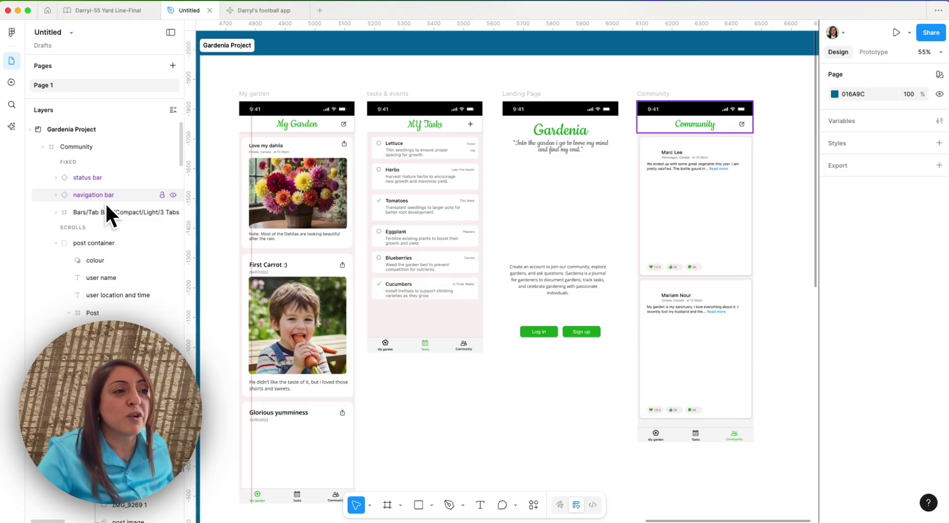
Step: AI-rename the screen's layers, then check Location Details and Location Container
{"action": "scroll", "coordinate": [125, 257], "scroll_direction": "down", "scroll_amount": 8}
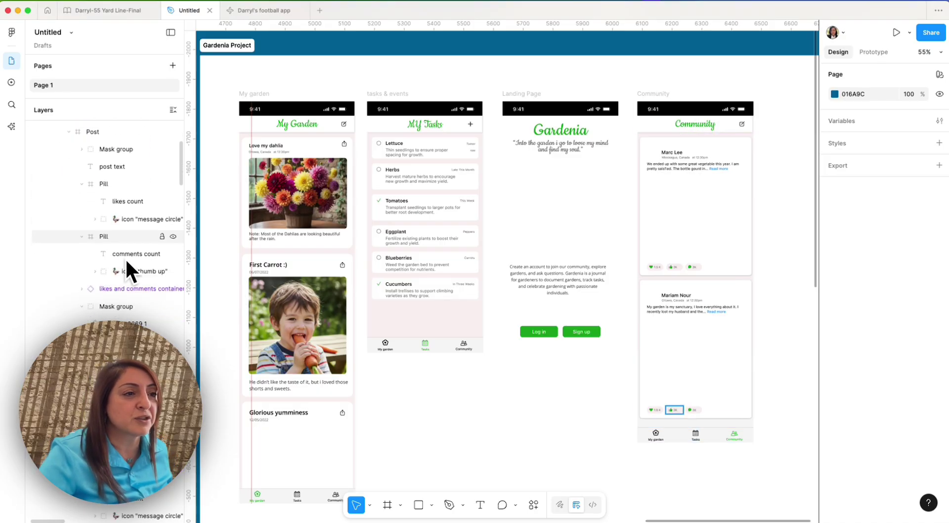
{"action": "scroll", "coordinate": [126, 257], "scroll_direction": "down", "scroll_amount": 5}
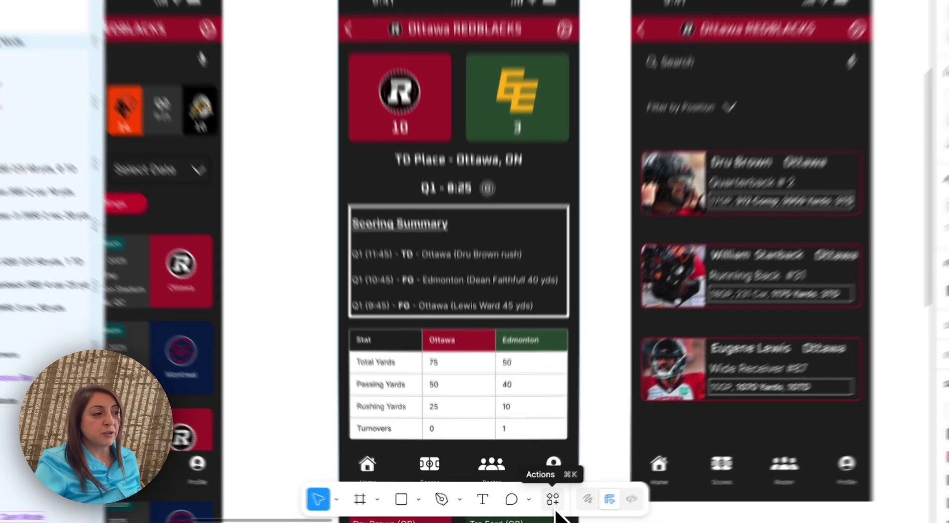
{"action": "left_click", "coordinate": [533, 504]}
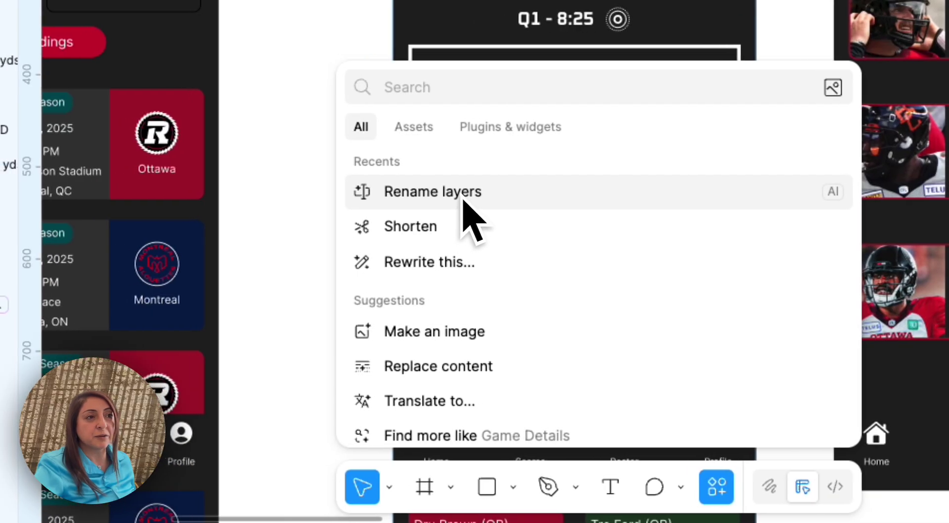
{"action": "left_click", "coordinate": [340, 194]}
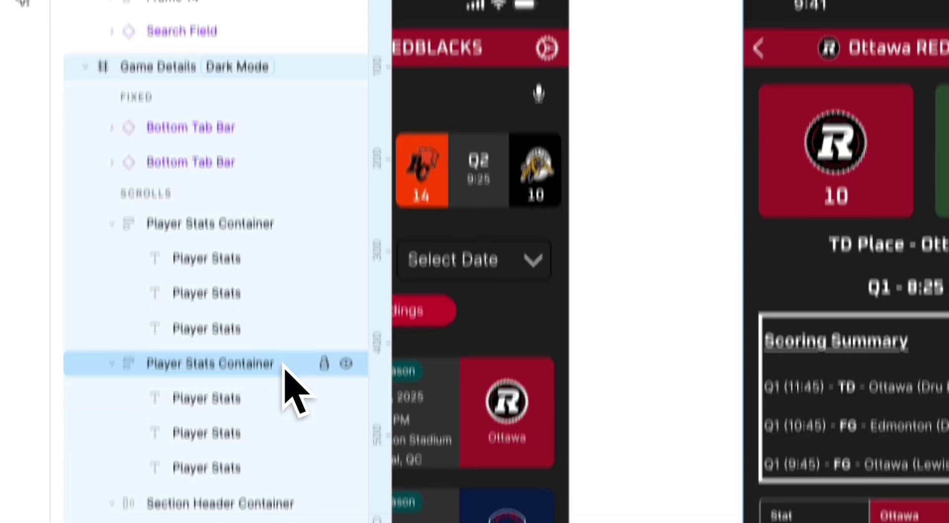
{"action": "scroll", "coordinate": [284, 364], "scroll_direction": "down", "scroll_amount": 10}
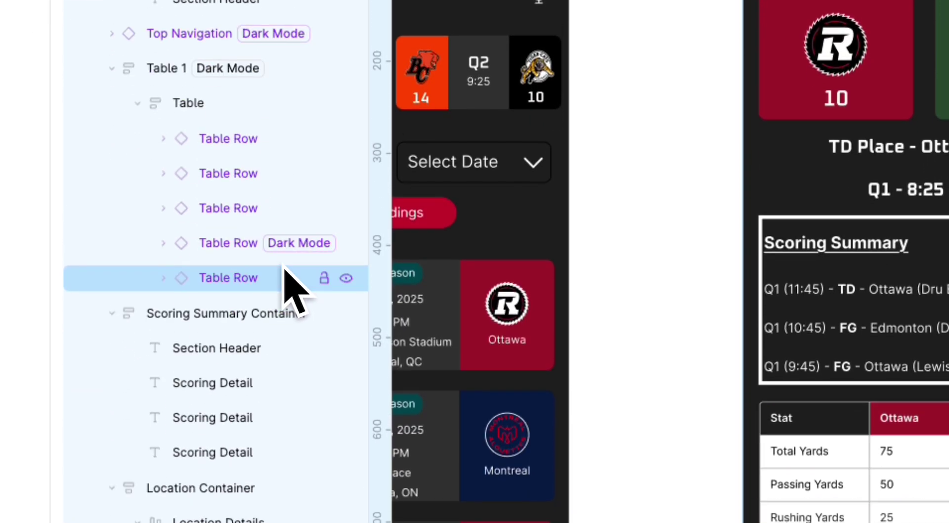
{"action": "scroll", "coordinate": [283, 269], "scroll_direction": "down", "scroll_amount": 4}
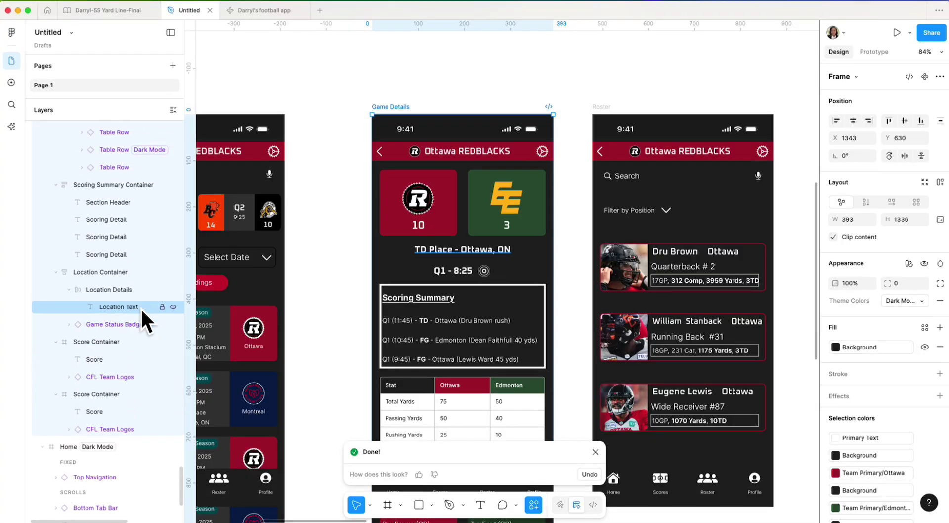
{"action": "left_click", "coordinate": [271, 241]}
{"action": "left_click", "coordinate": [275, 207]}
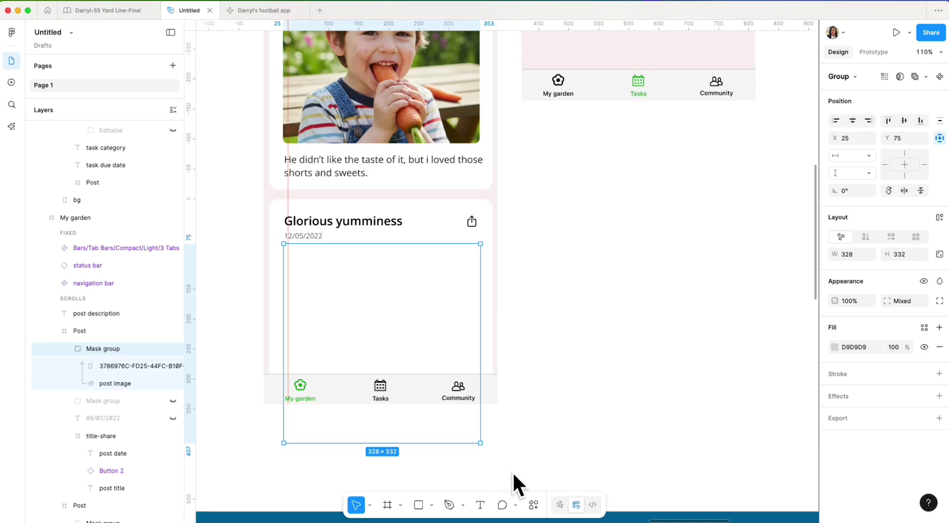
Step: In Chrome, search images of blueberries and strawberries and copy the heart-shaped bowl picture
{"action": "scroll", "coordinate": [513, 473], "scroll_direction": "right", "scroll_amount": 3}
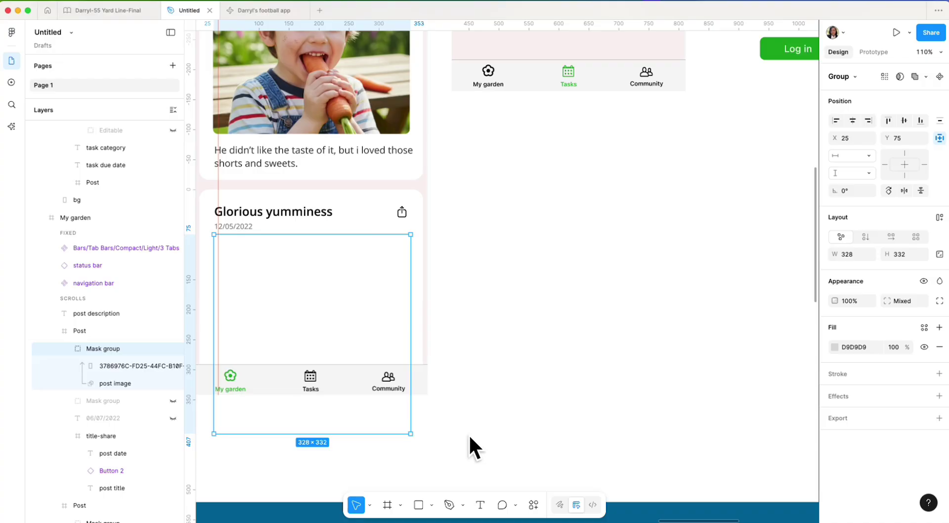
{"action": "key", "text": "super+Tab"}
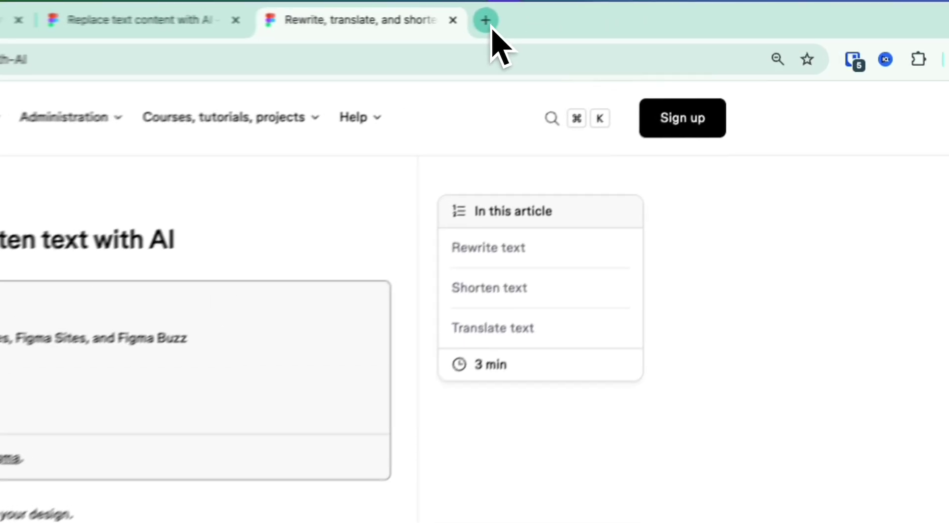
{"action": "left_click", "coordinate": [642, 11]}
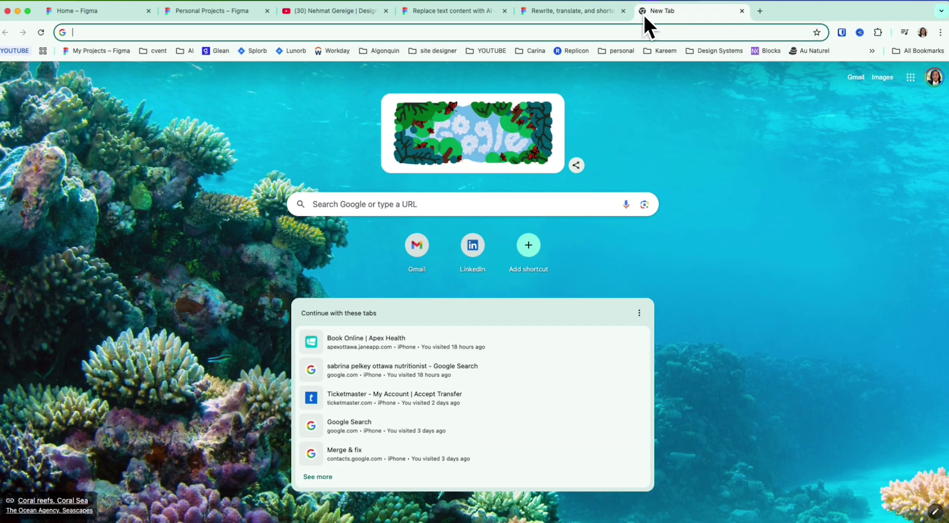
{"action": "type", "text": "image of blueberries and stra"}
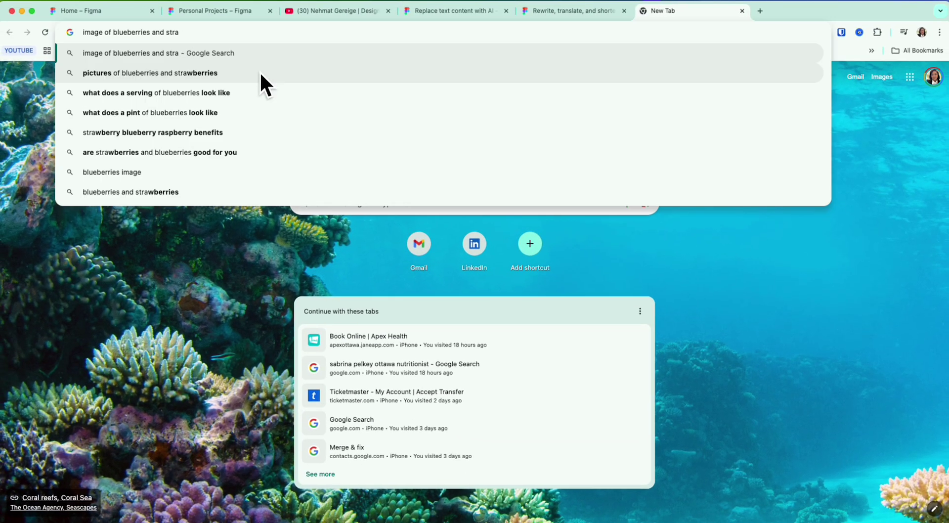
{"action": "left_click", "coordinate": [260, 74]}
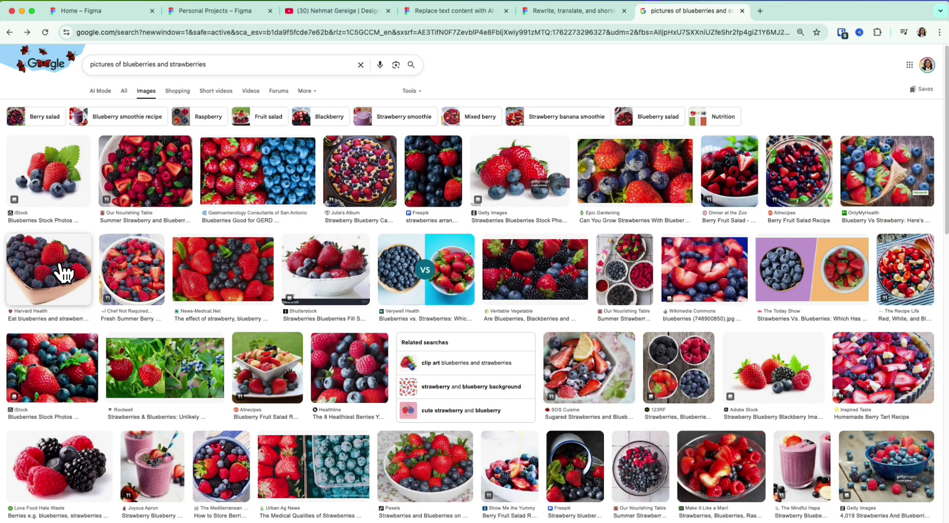
{"action": "left_click", "coordinate": [63, 271]}
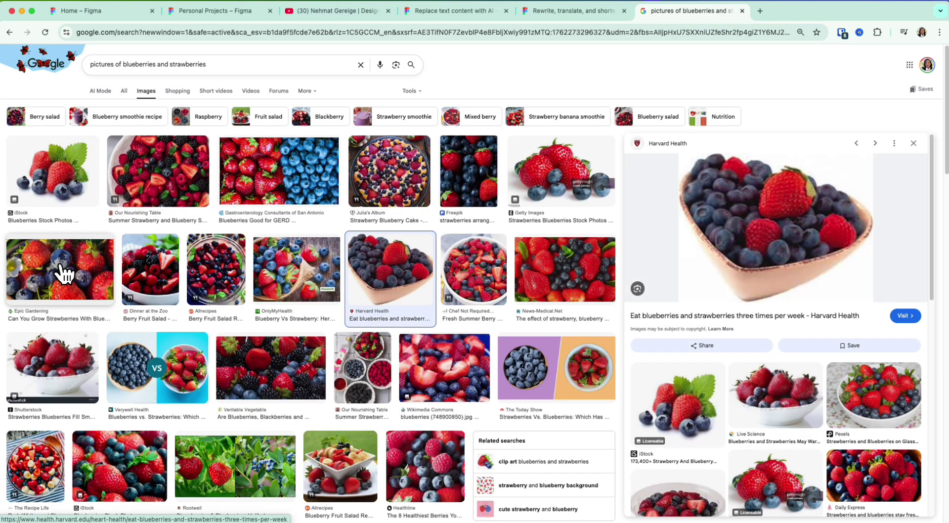
{"action": "right_click", "coordinate": [767, 243]}
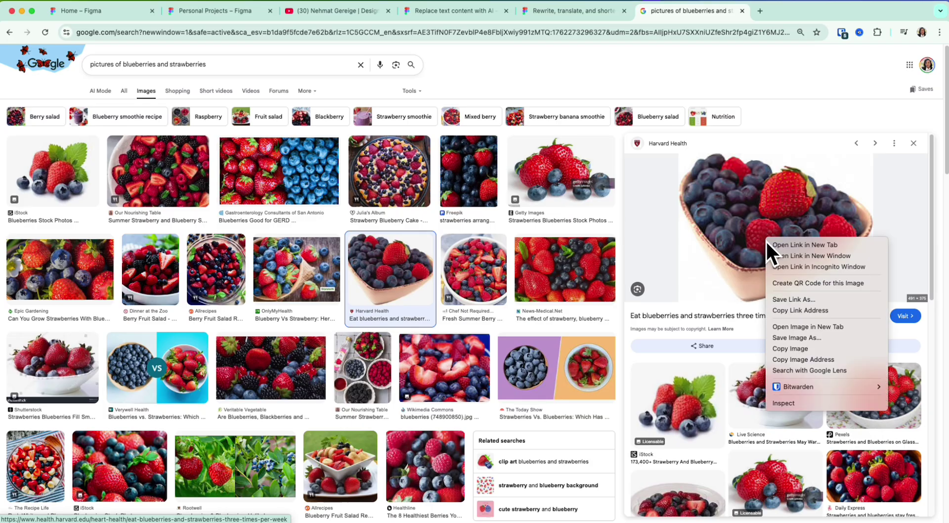
{"action": "left_click", "coordinate": [791, 345]}
Step: Paste the berry-bowl picture onto the Figma canvas
{"action": "key", "text": "super+Tab"}
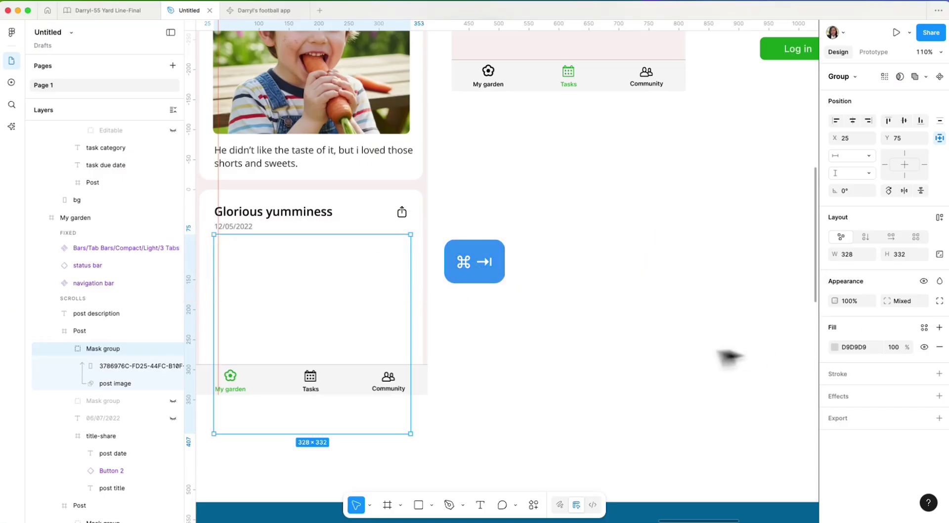
{"action": "left_click", "coordinate": [539, 345]}
{"action": "key", "text": "super+v"}
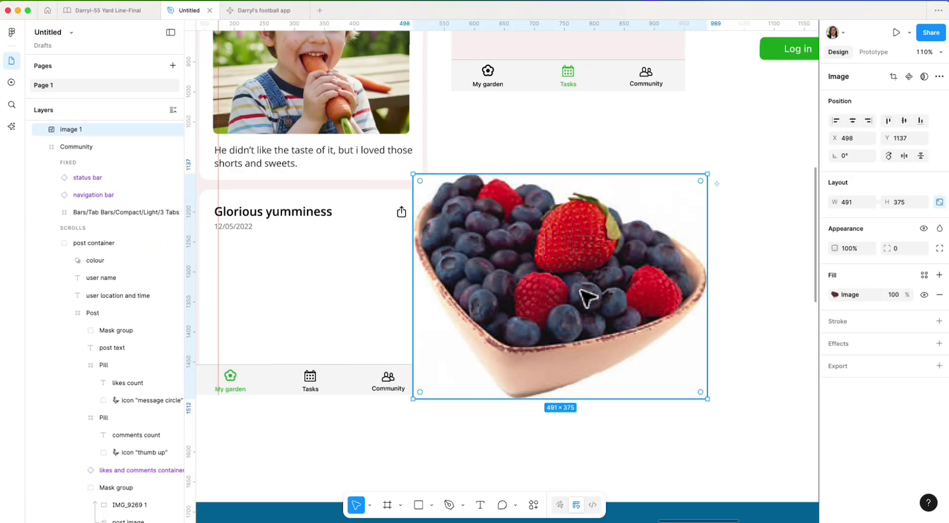
{"action": "scroll", "coordinate": [586, 296], "scroll_direction": "up", "scroll_amount": 5}
{"action": "scroll", "coordinate": [583, 299], "scroll_direction": "down", "scroll_amount": 3}
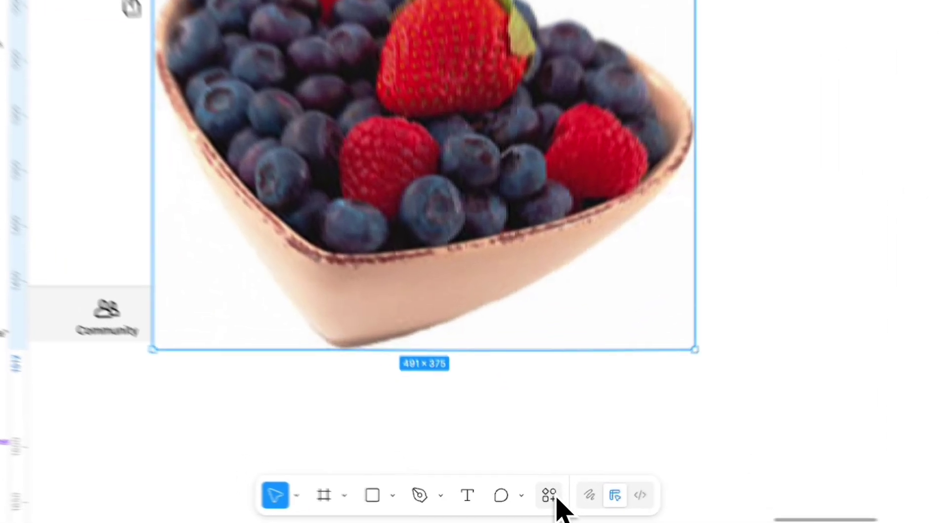
Step: Boost the berry image's resolution and compare it against the original fill
{"action": "left_click", "coordinate": [534, 505]}
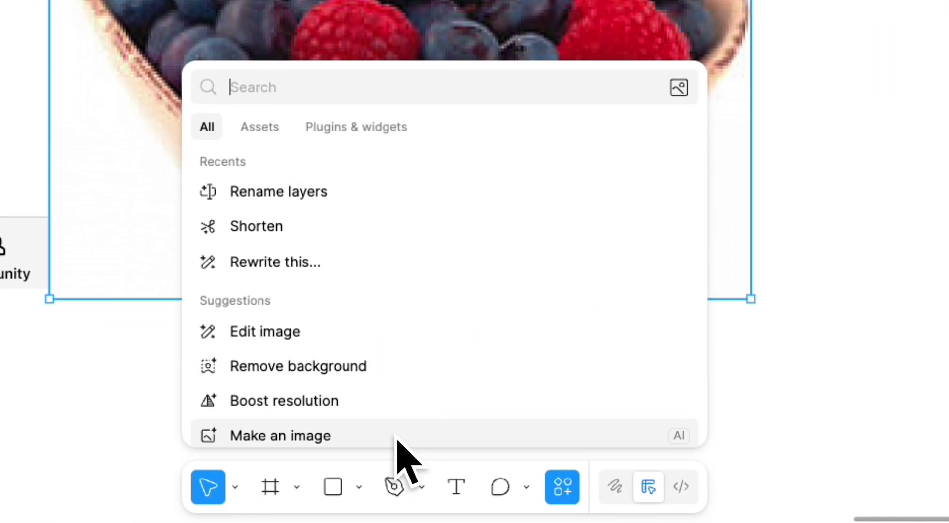
{"action": "left_click", "coordinate": [376, 409]}
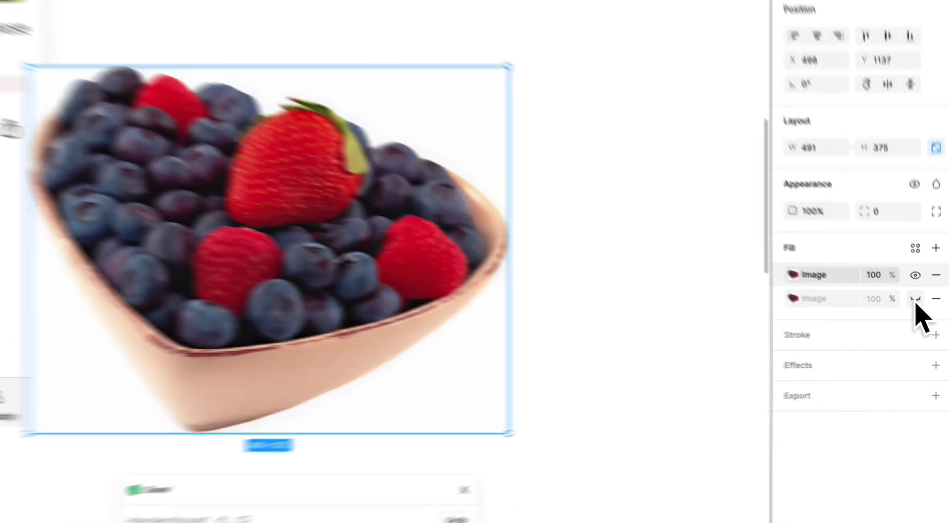
{"action": "left_click", "coordinate": [924, 311]}
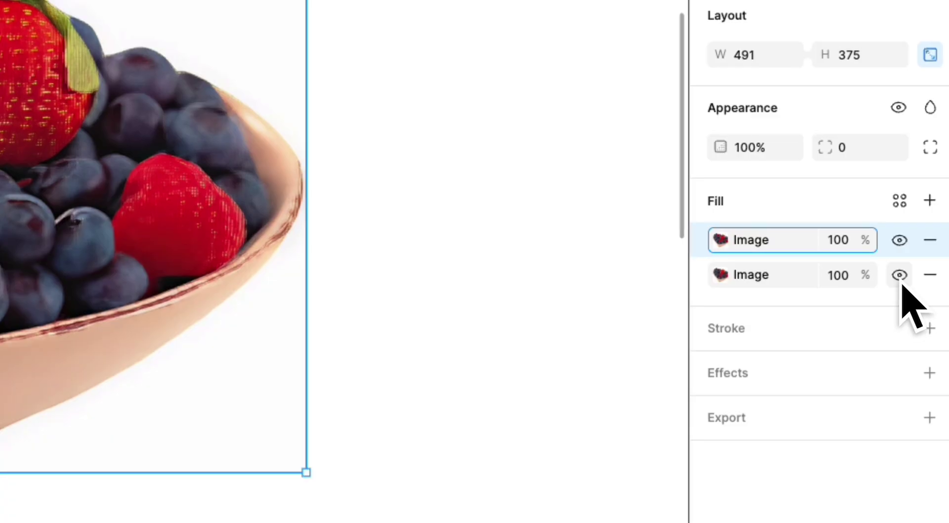
{"action": "left_click", "coordinate": [903, 289]}
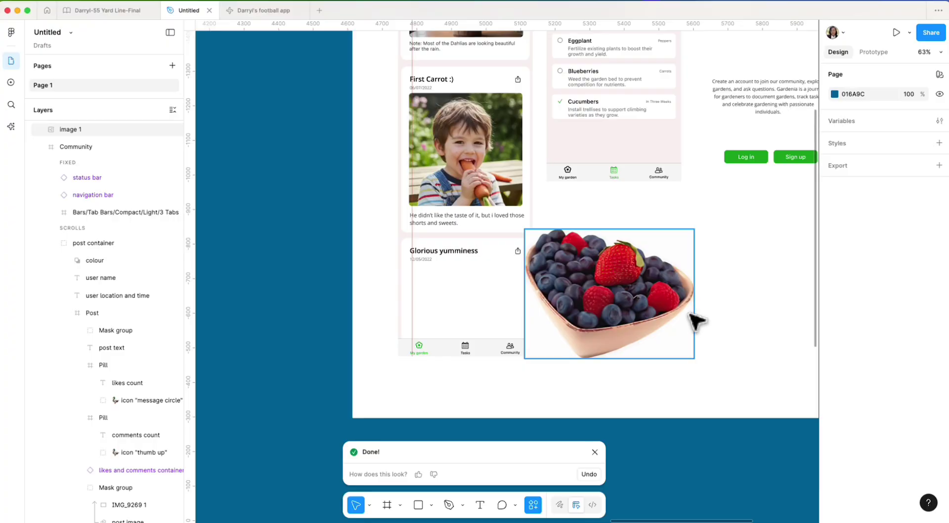
{"action": "key", "text": "Escape"}
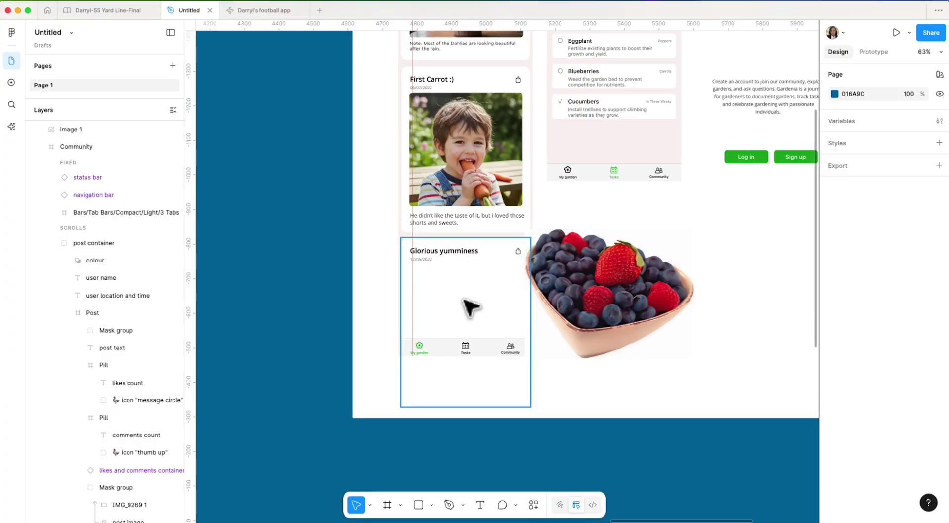
{"action": "scroll", "coordinate": [471, 307], "scroll_direction": "down", "scroll_amount": 1}
{"action": "scroll", "coordinate": [471, 307], "scroll_direction": "right", "scroll_amount": 1}
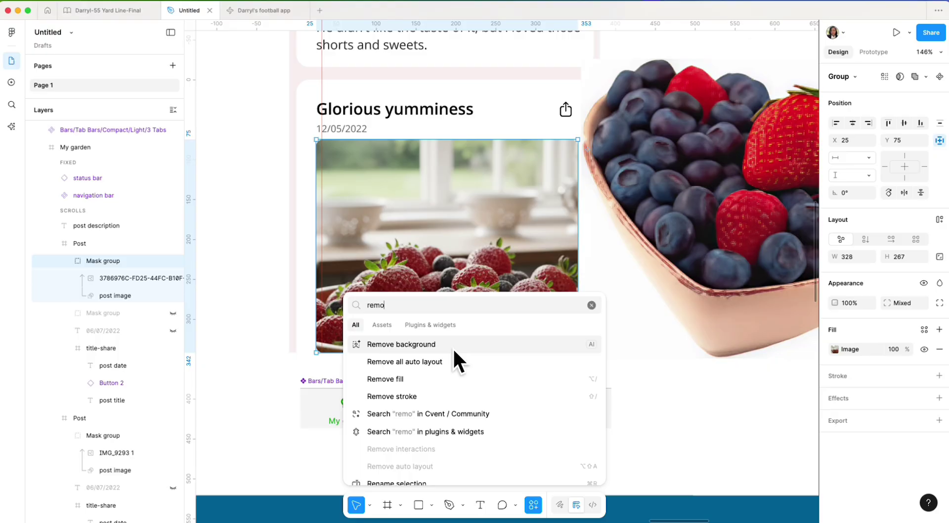
{"action": "left_click", "coordinate": [452, 348]}
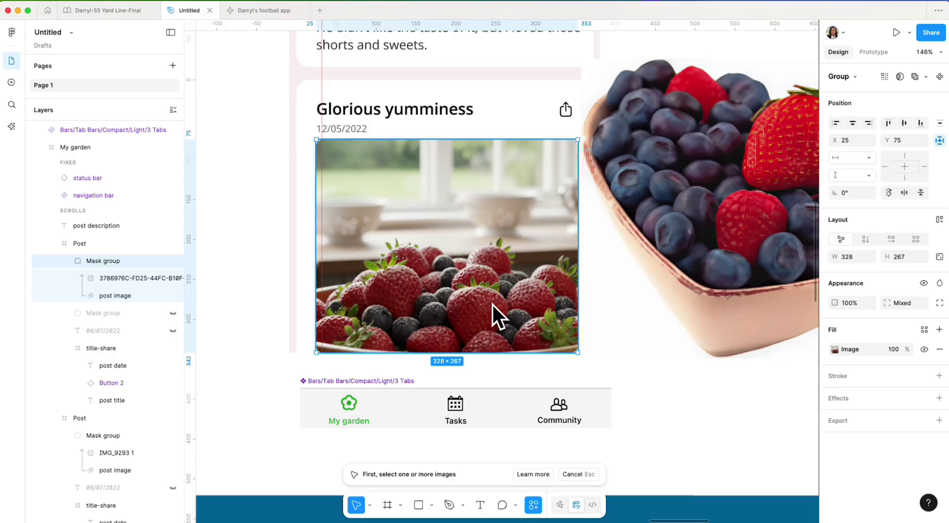
{"action": "left_click", "coordinate": [495, 328]}
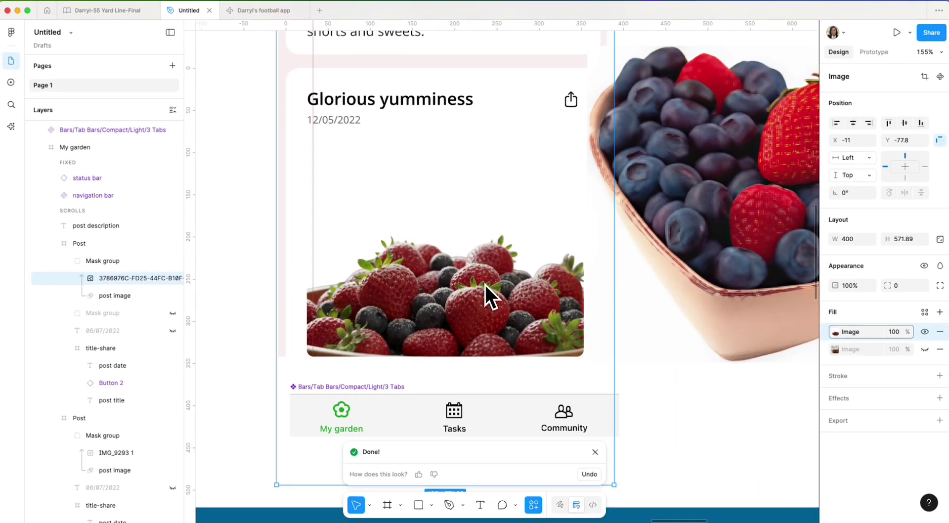
{"action": "key", "text": "super+z"}
{"action": "key", "text": "super+z"}
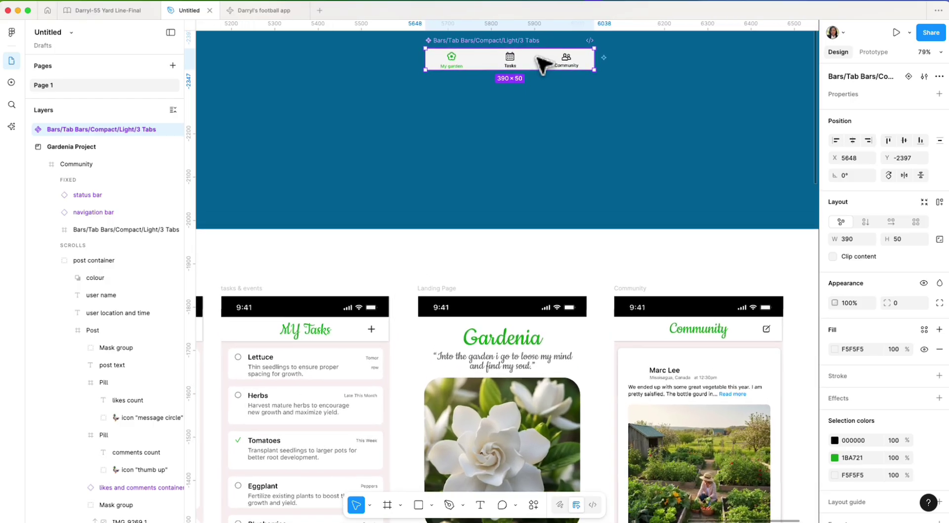
Step: Alt-drag a duplicate of the 3-tab navigation bar and cut the copy with Cmd+X
{"action": "scroll", "coordinate": [521, 111], "scroll_direction": "up", "scroll_amount": 3}
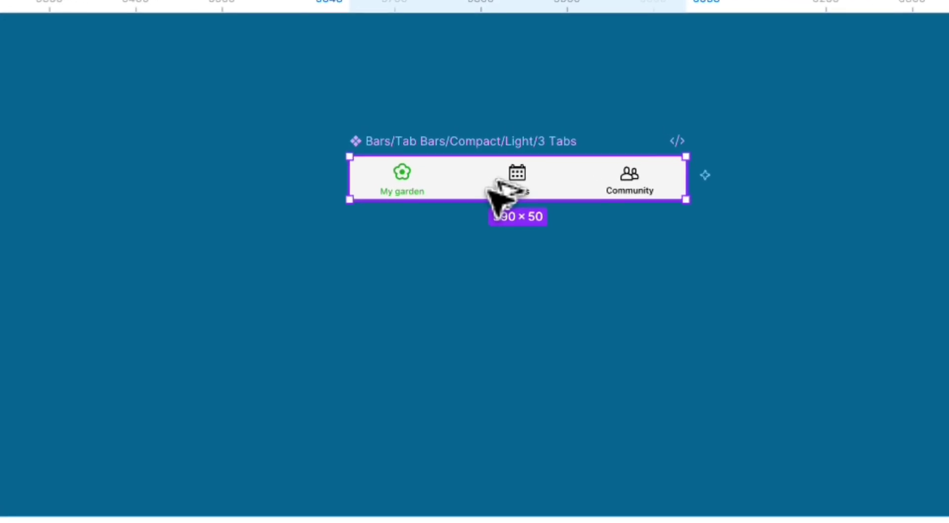
{"action": "left_click_drag", "start_coordinate": [490, 190], "coordinate": [461, 337]}
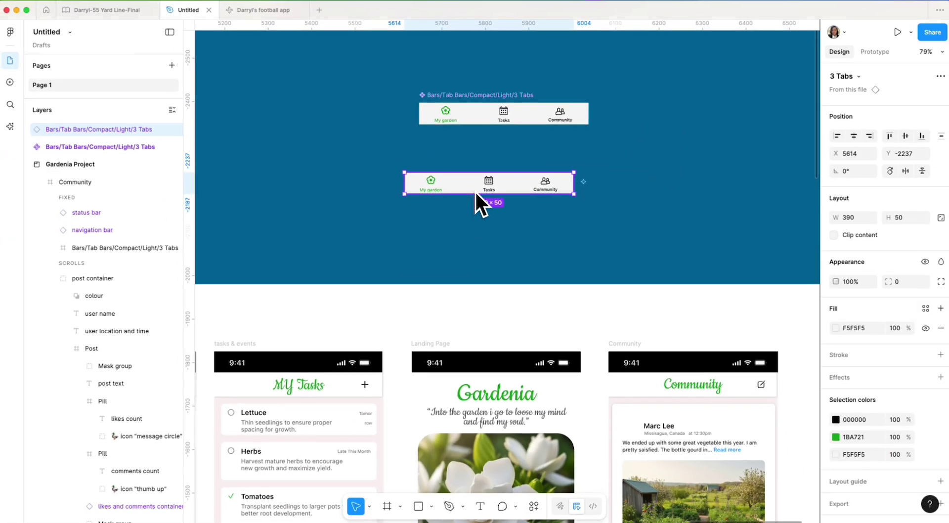
{"action": "key", "text": "super+x"}
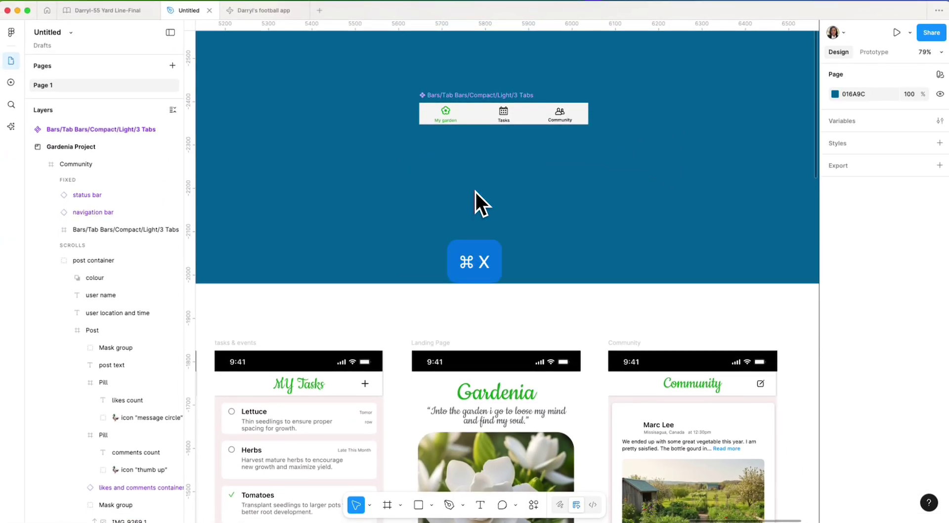
Step: Pan back to the Gardenia screens and bring up the AI actions list
{"action": "scroll", "coordinate": [476, 192], "scroll_direction": "down", "scroll_amount": 5}
{"action": "scroll", "coordinate": [476, 192], "scroll_direction": "left", "scroll_amount": 6}
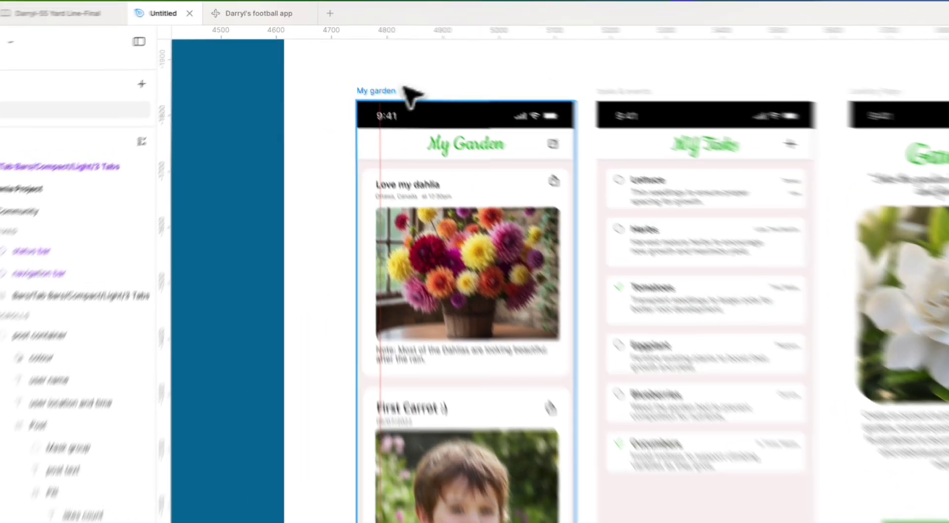
{"action": "key", "text": "super+v"}
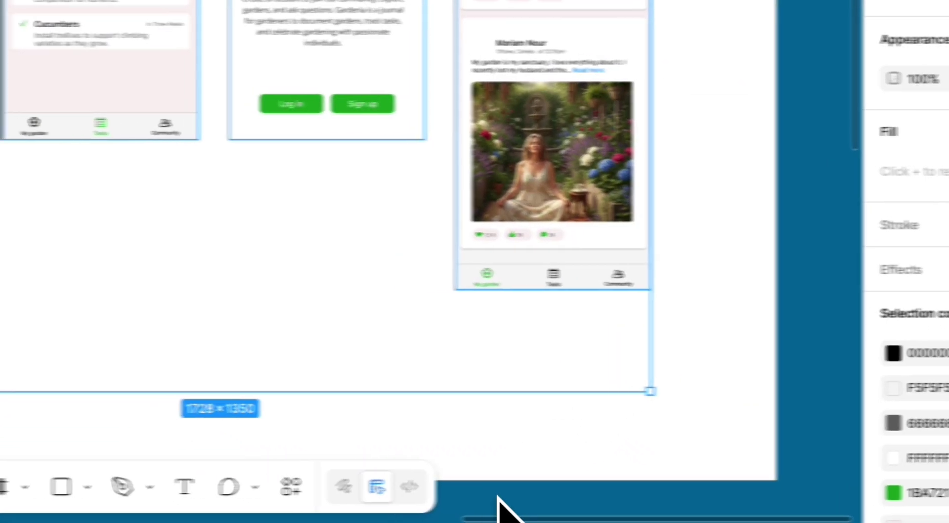
{"action": "left_click", "coordinate": [300, 487]}
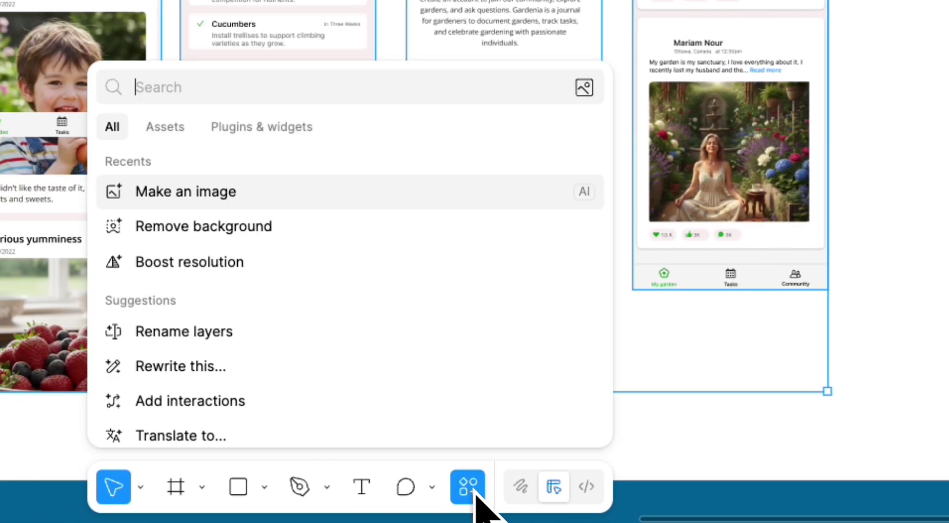
Step: Run the AI Add interactions action to link the tab bar across the Gardenia screens
{"action": "scroll", "coordinate": [306, 351], "scroll_direction": "down", "scroll_amount": 2}
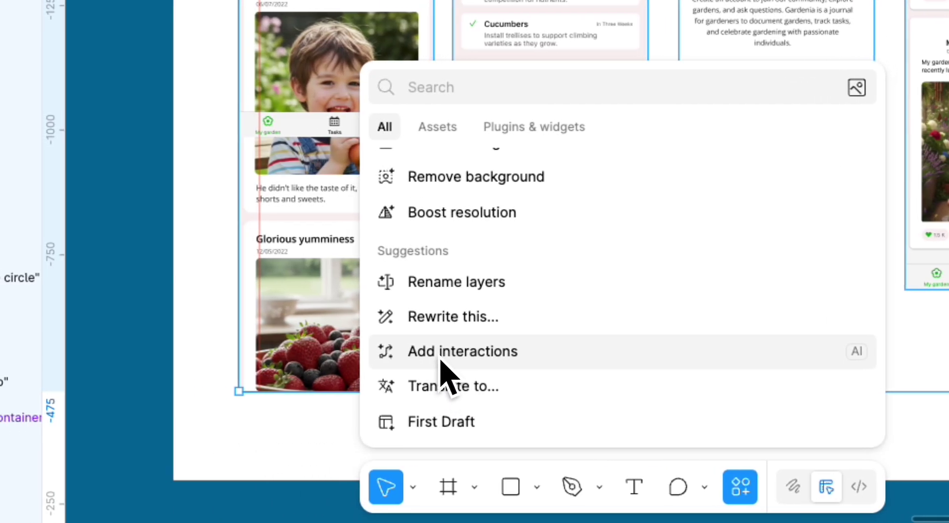
{"action": "left_click", "coordinate": [166, 352]}
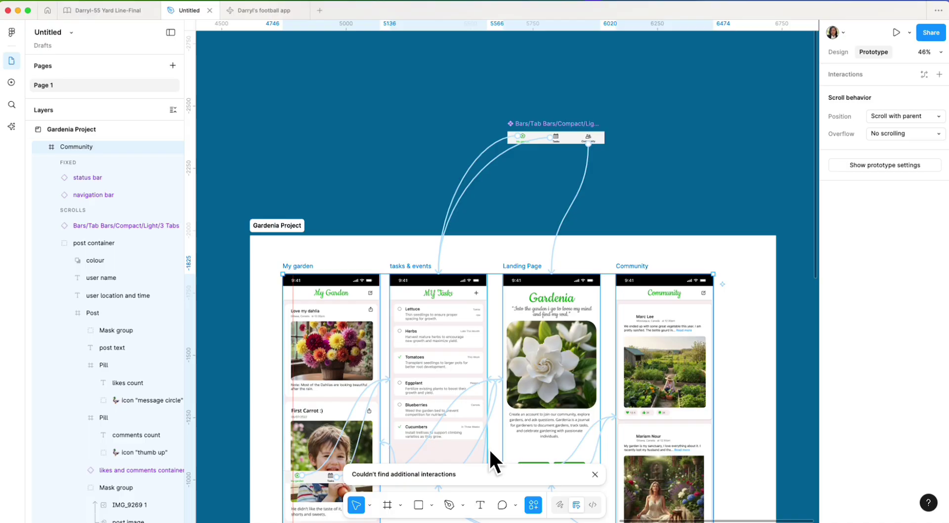
{"action": "scroll", "coordinate": [559, 430], "scroll_direction": "down", "scroll_amount": 3}
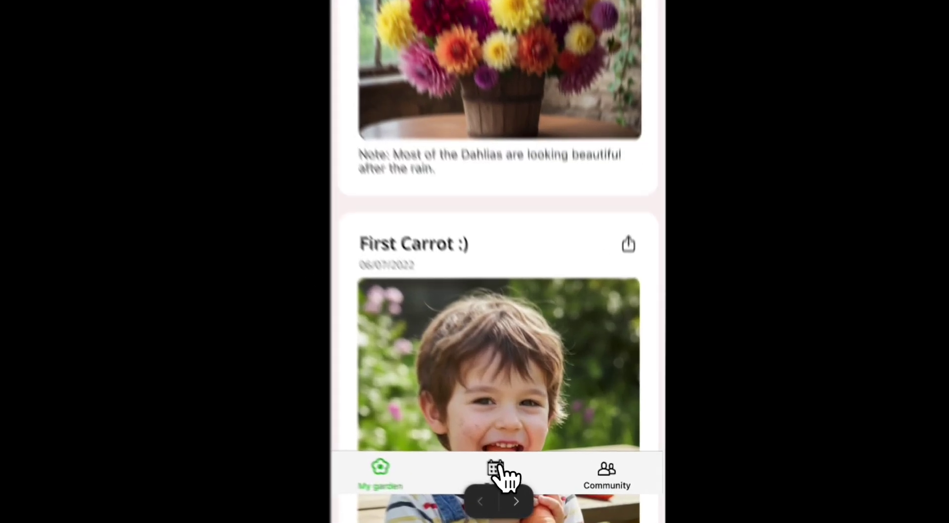
Step: Test the prototype's Tasks, Community and Log in links
{"action": "left_click", "coordinate": [538, 488]}
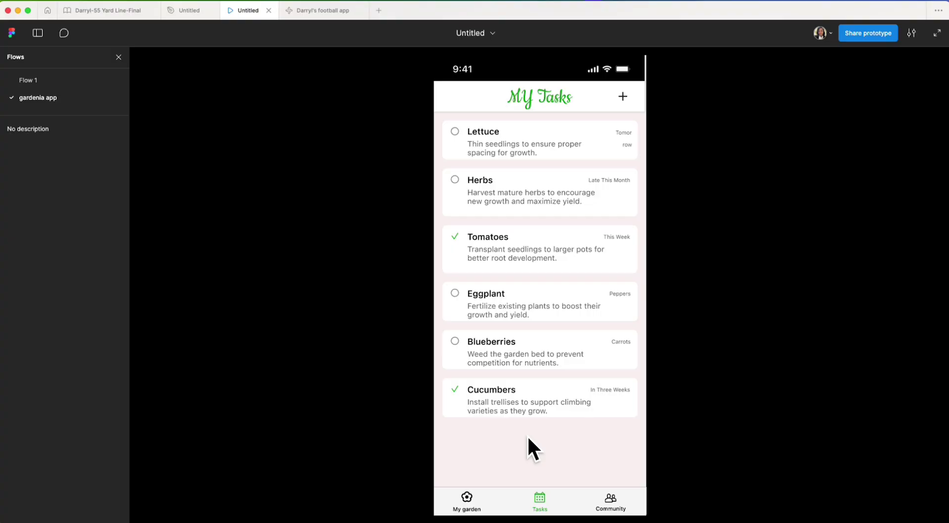
{"action": "left_click", "coordinate": [611, 500]}
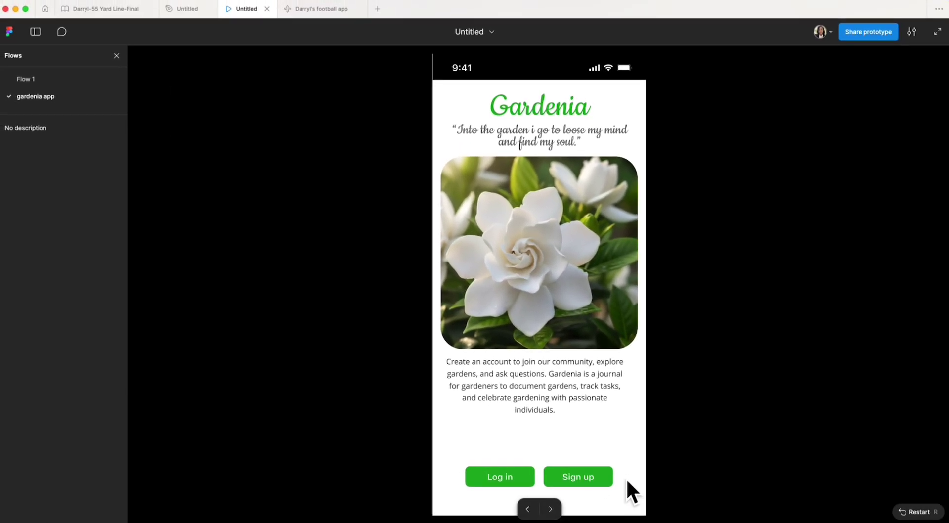
{"action": "left_click", "coordinate": [501, 484]}
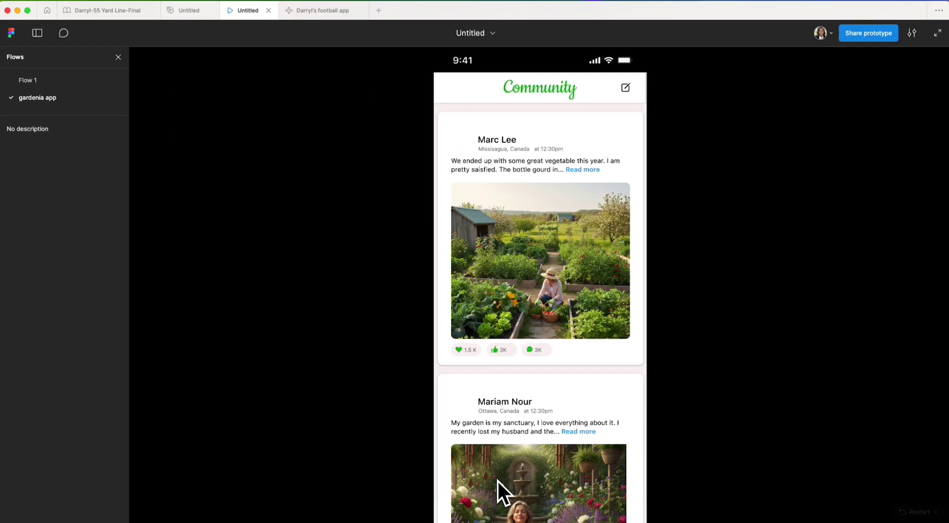
Step: Scroll the Community feed down and up, then return to the design file
{"action": "scroll", "coordinate": [514, 470], "scroll_direction": "down", "scroll_amount": 3}
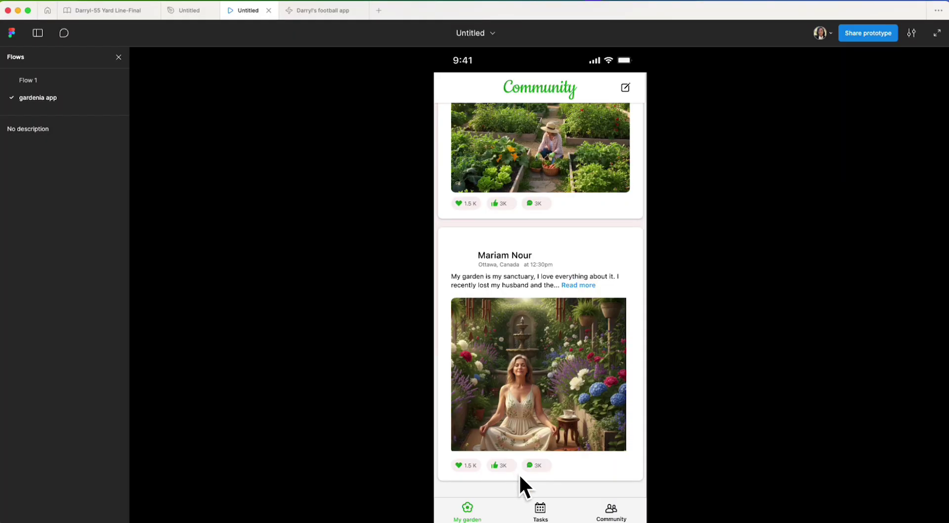
{"action": "scroll", "coordinate": [558, 466], "scroll_direction": "up", "scroll_amount": 3}
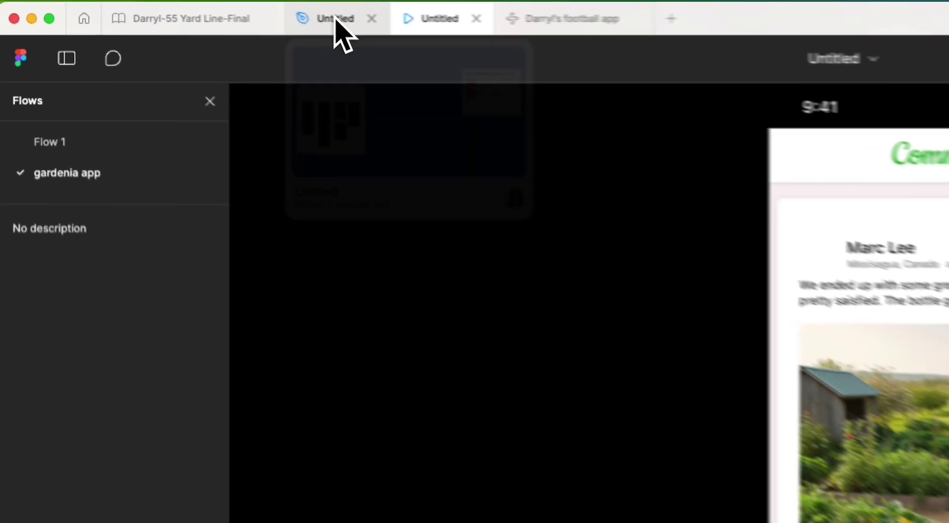
{"action": "left_click", "coordinate": [188, 10]}
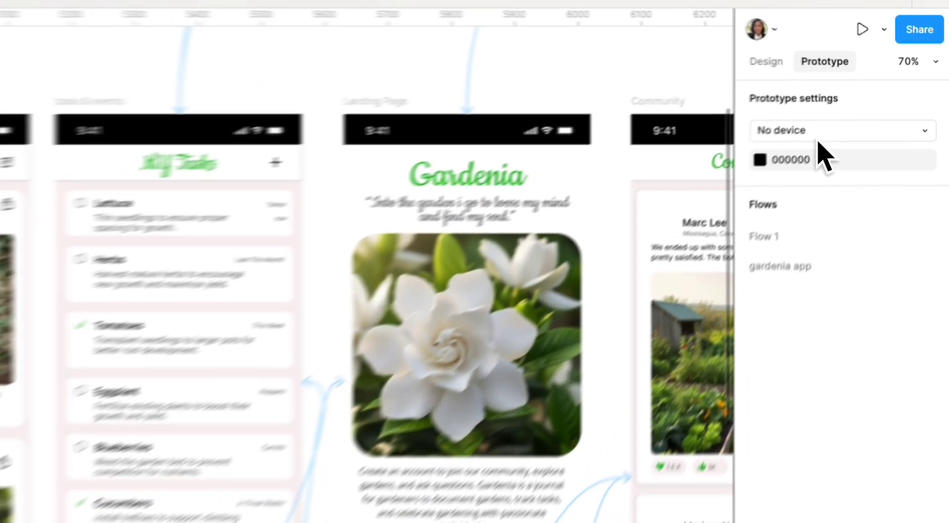
Step: Select the My garden frame and check its size in the design properties
{"action": "left_click", "coordinate": [870, 95]}
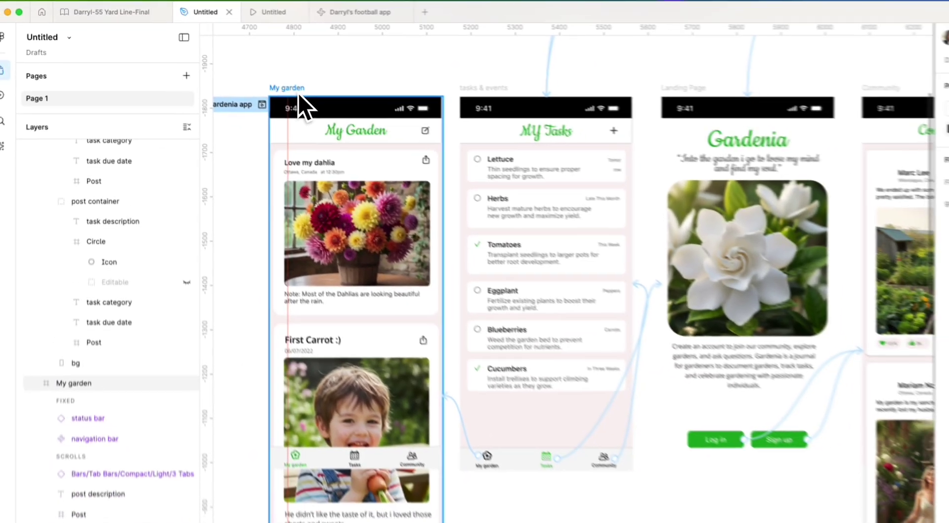
{"action": "left_click", "coordinate": [504, 181]}
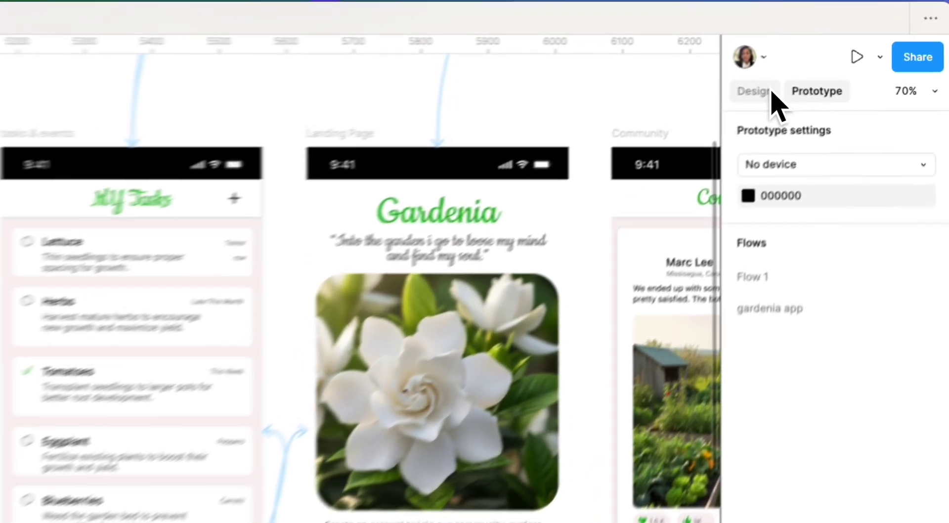
{"action": "left_click", "coordinate": [839, 52]}
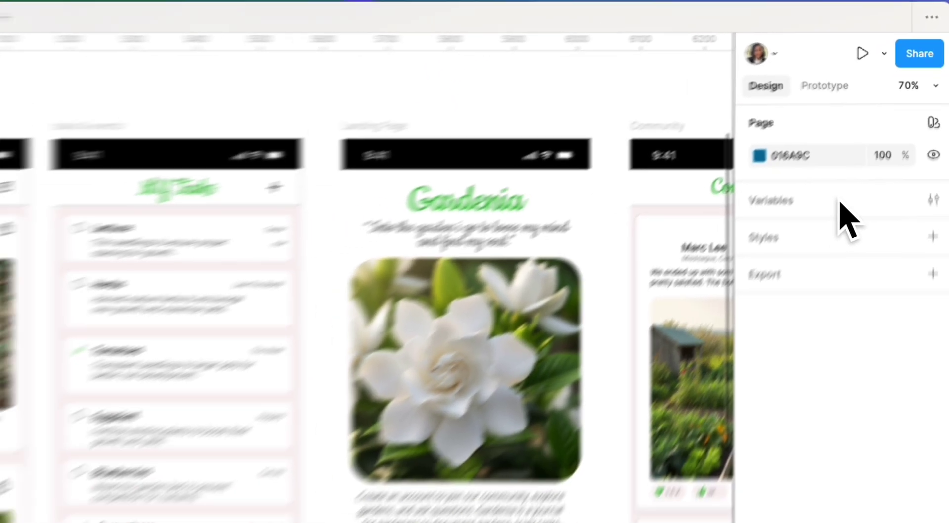
{"action": "left_click", "coordinate": [40, 185]}
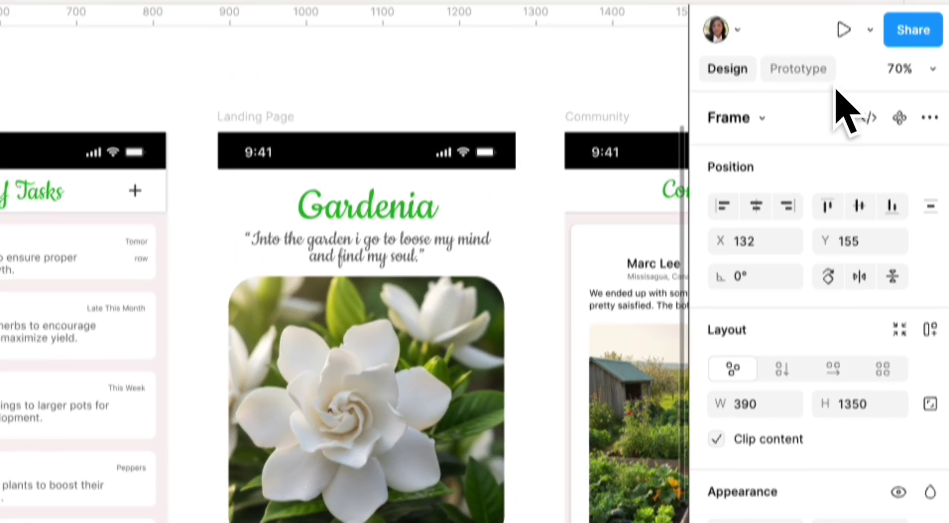
Step: Set the prototype preview device to iPhone 14 in the prototype settings
{"action": "left_click", "coordinate": [793, 70]}
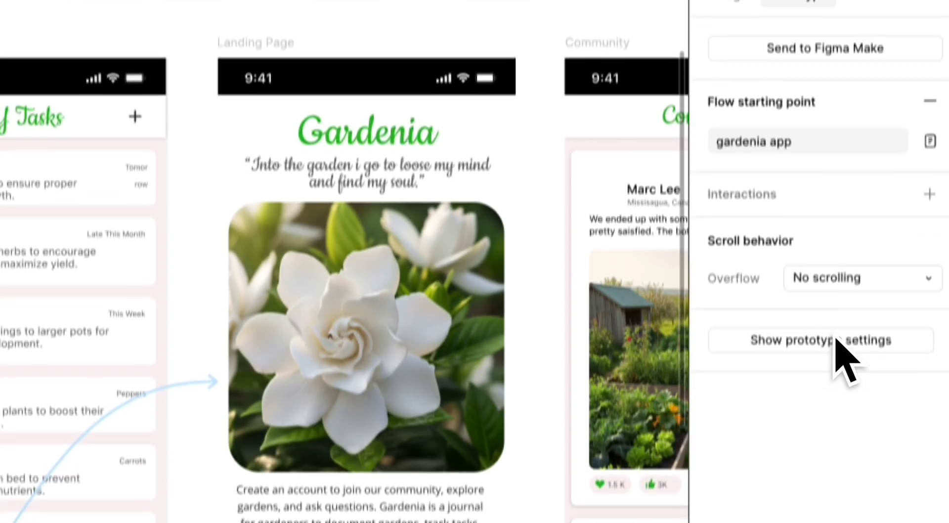
{"action": "left_click", "coordinate": [840, 448]}
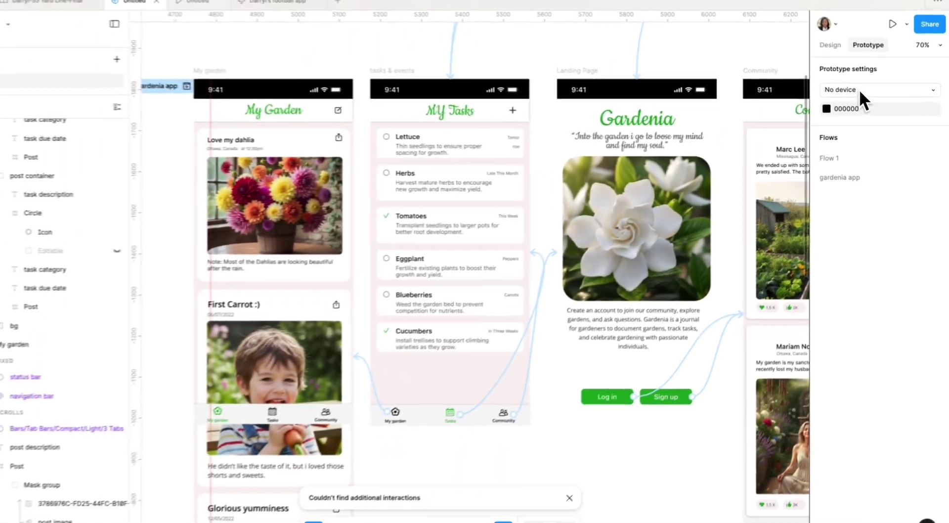
{"action": "left_click", "coordinate": [860, 89]}
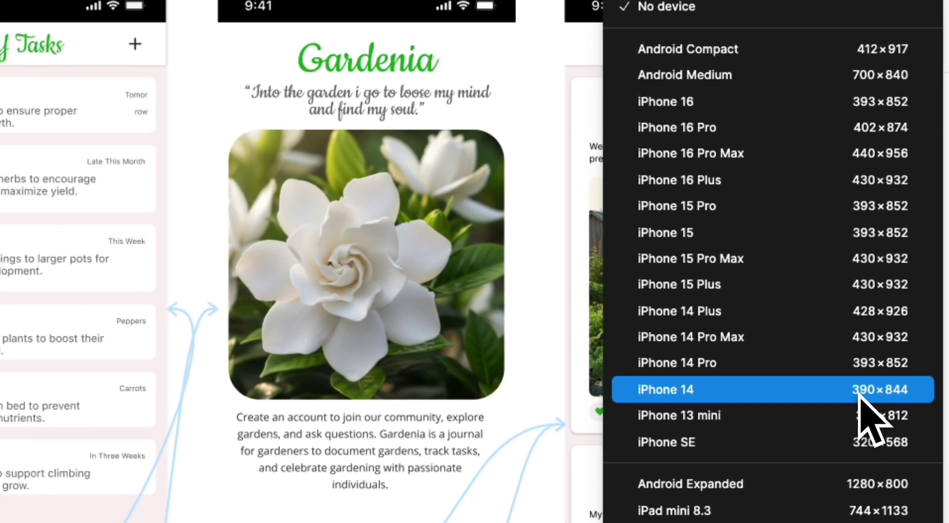
{"action": "left_click", "coordinate": [858, 396]}
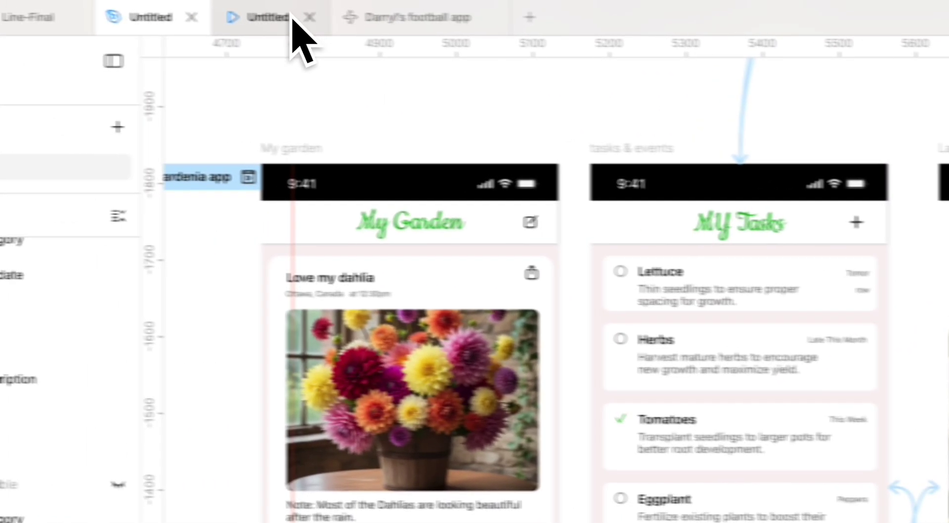
Step: Scroll through the iPhone 14 prototype preview, then return to the design file
{"action": "left_click", "coordinate": [293, 26]}
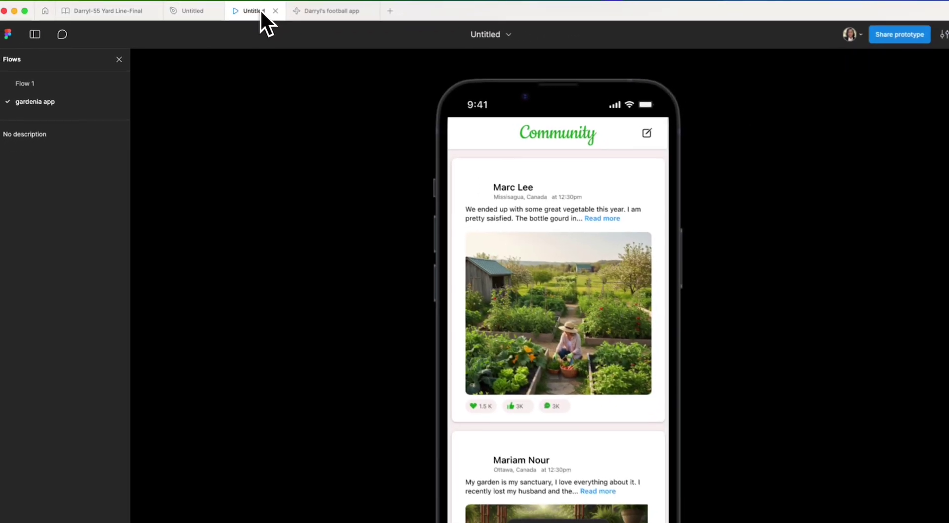
{"action": "scroll", "coordinate": [594, 365], "scroll_direction": "down", "scroll_amount": 3}
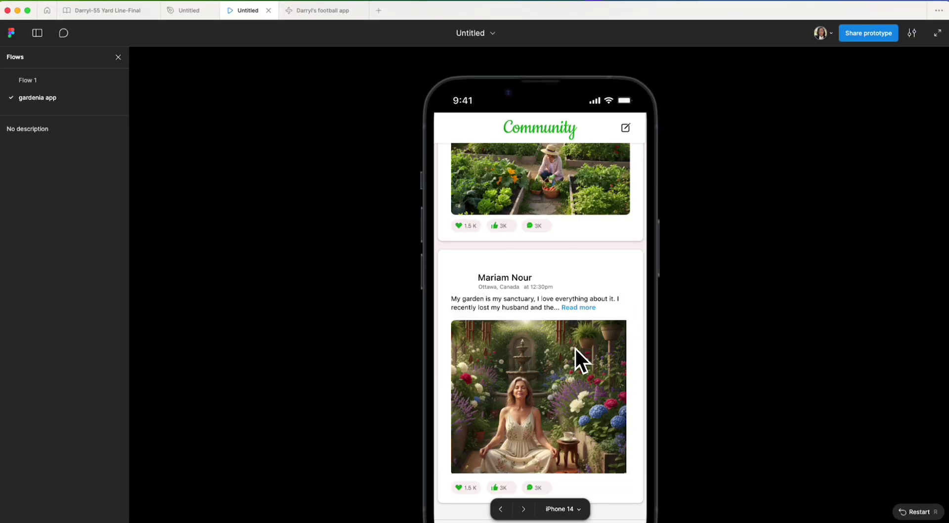
{"action": "scroll", "coordinate": [575, 347], "scroll_direction": "up", "scroll_amount": 3}
{"action": "key", "text": "ctrl+shift+Tab"}
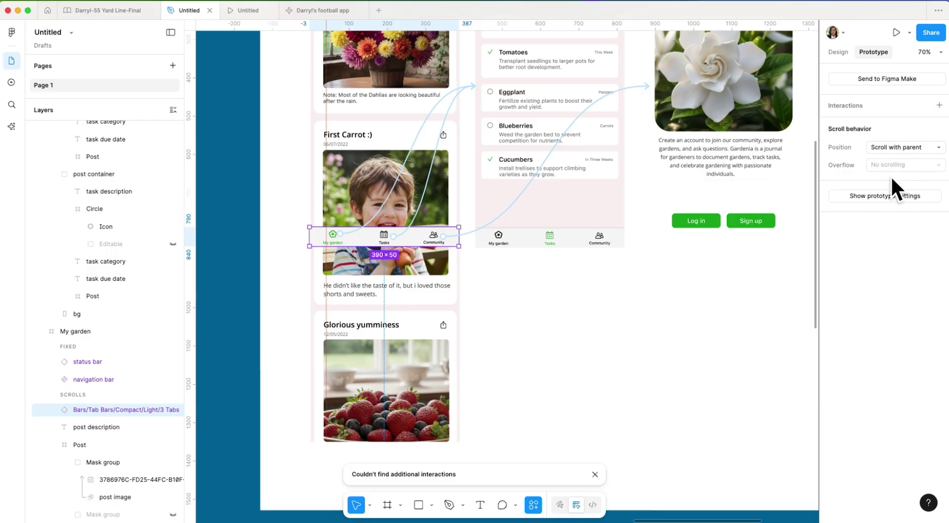
Step: Switch the tab bar's position to Fixed and back to Scroll with parent, then rerun Add interactions
{"action": "left_click", "coordinate": [919, 149]}
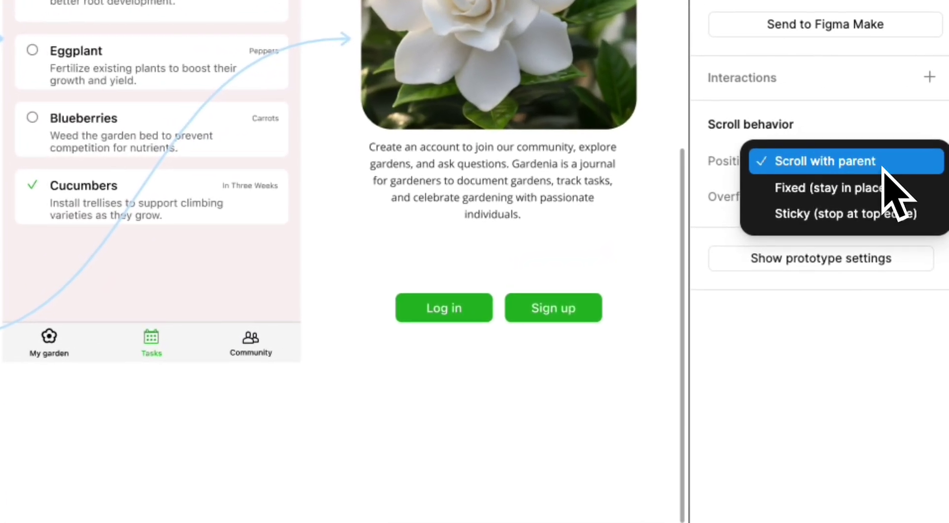
{"action": "left_click", "coordinate": [859, 193]}
{"action": "left_click", "coordinate": [824, 161]}
{"action": "left_click", "coordinate": [828, 136]}
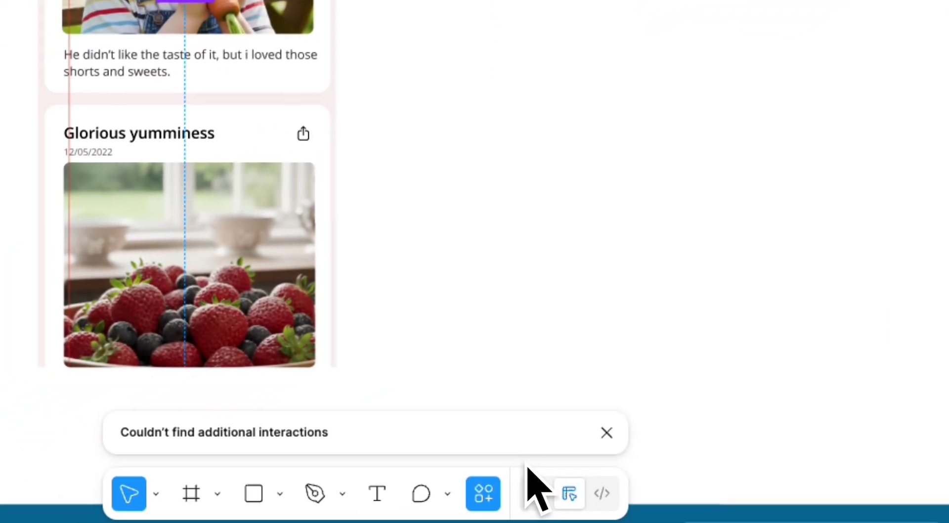
{"action": "left_click", "coordinate": [498, 497]}
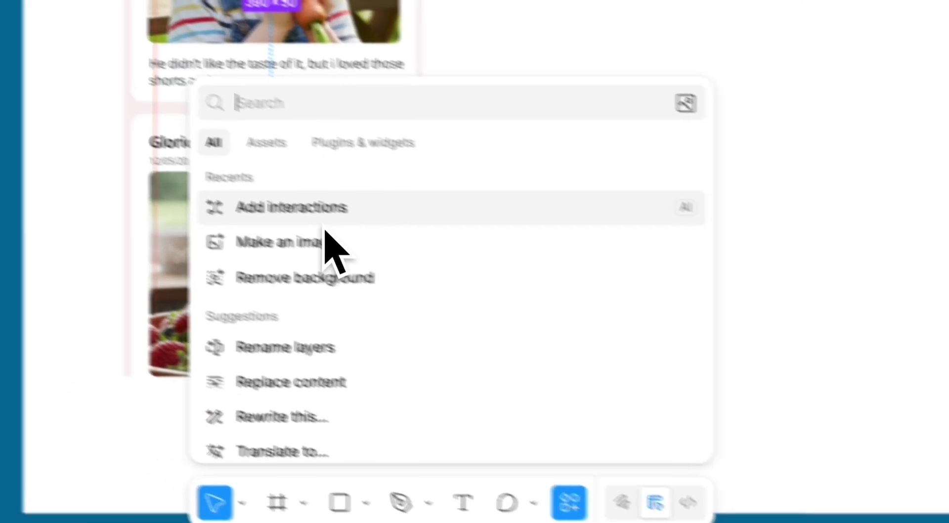
{"action": "left_click", "coordinate": [316, 194]}
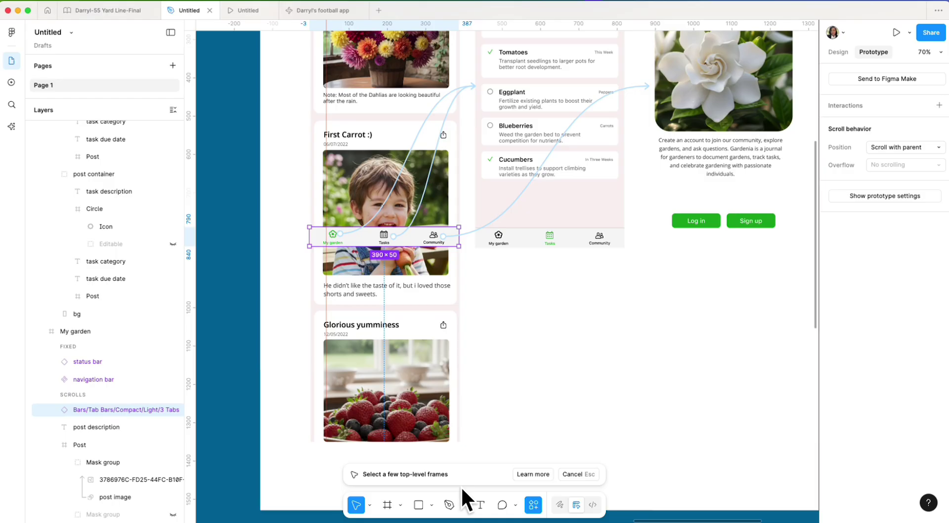
Step: Set the tab bar's scroll position to Fixed
{"action": "scroll", "coordinate": [593, 435], "scroll_direction": "up", "scroll_amount": 5}
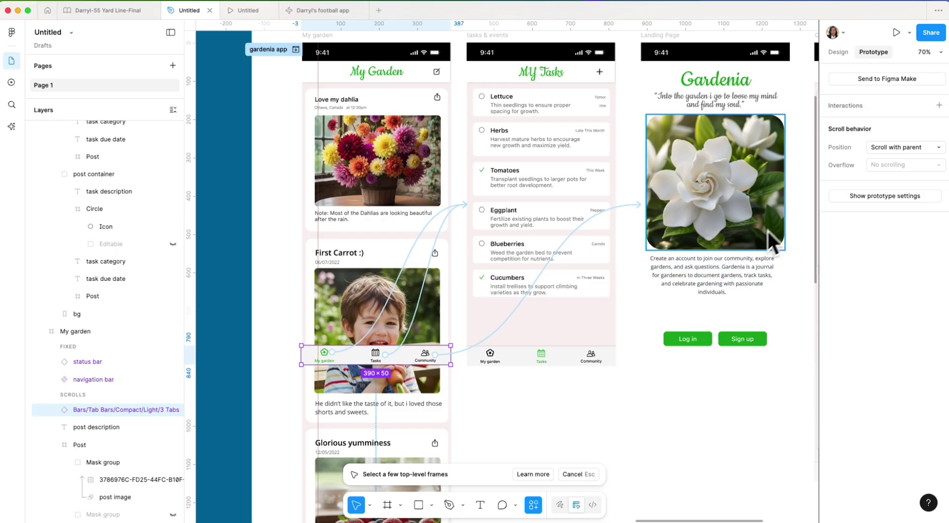
{"action": "left_click", "coordinate": [913, 147]}
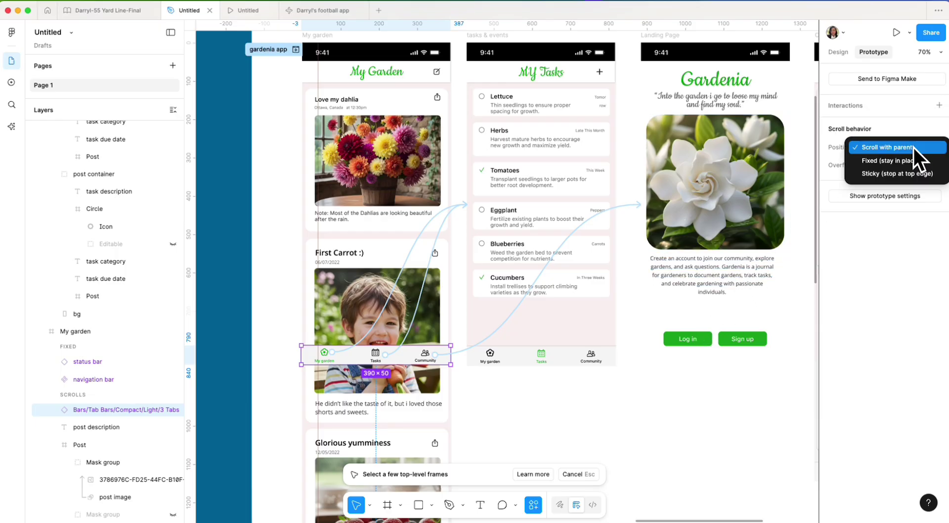
{"action": "left_click", "coordinate": [884, 165]}
Step: Shorten the My garden frame from 1350 to 839 tall and set its overflow to Vertical
{"action": "scroll", "coordinate": [587, 364], "scroll_direction": "up", "scroll_amount": 1}
{"action": "key", "text": "shift+Return"}
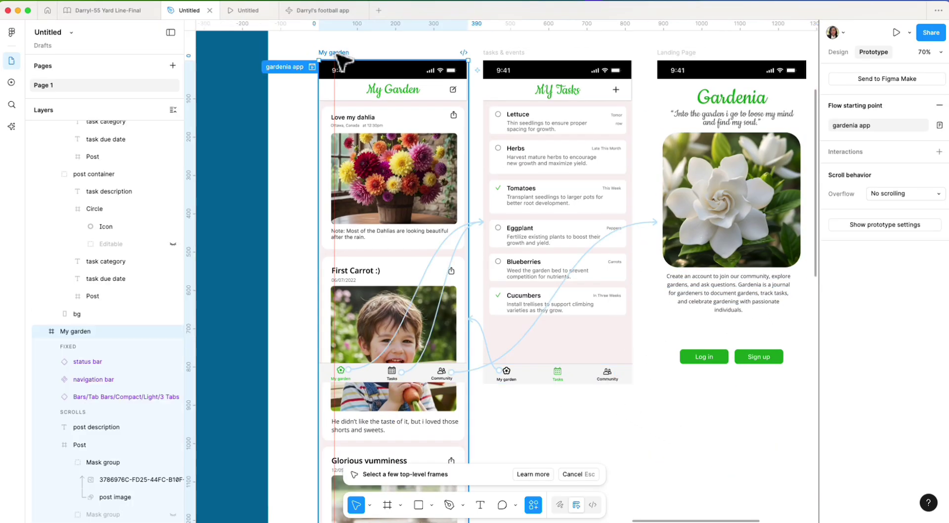
{"action": "scroll", "coordinate": [404, 366], "scroll_direction": "down", "scroll_amount": 5}
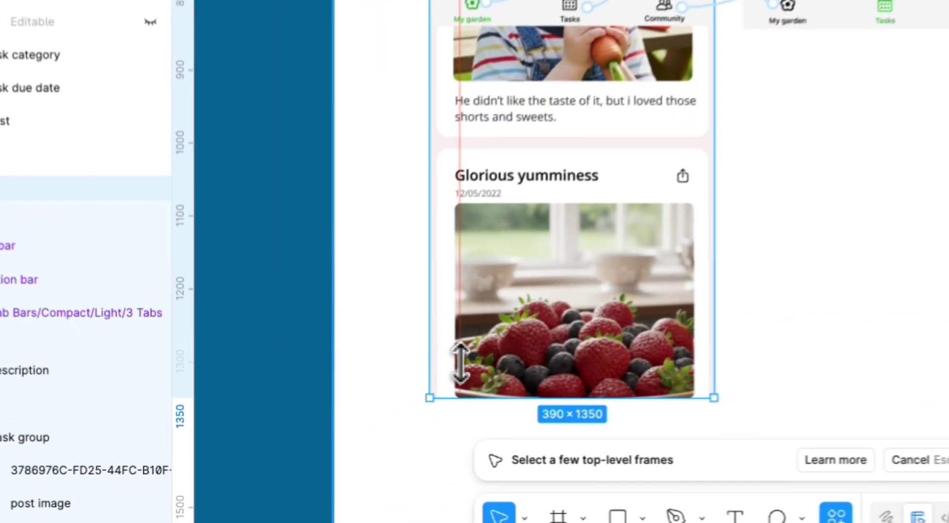
{"action": "left_click_drag", "start_coordinate": [337, 442], "coordinate": [341, 260]}
{"action": "left_click_drag", "start_coordinate": [477, 212], "coordinate": [480, 183]}
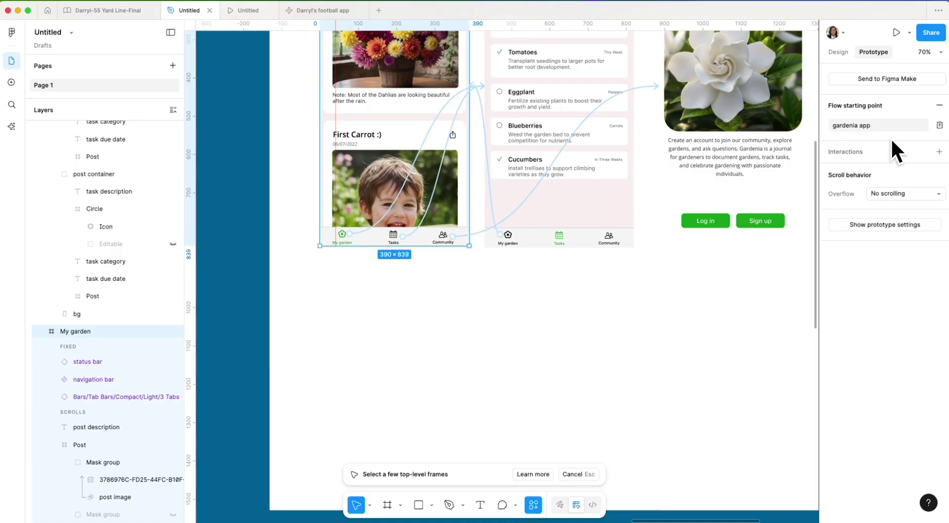
{"action": "left_click", "coordinate": [874, 186]}
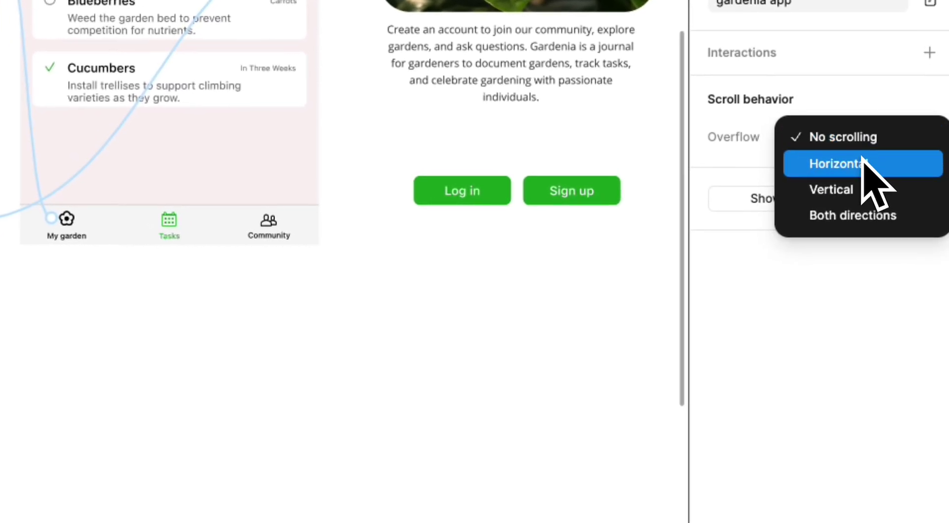
{"action": "left_click", "coordinate": [852, 192]}
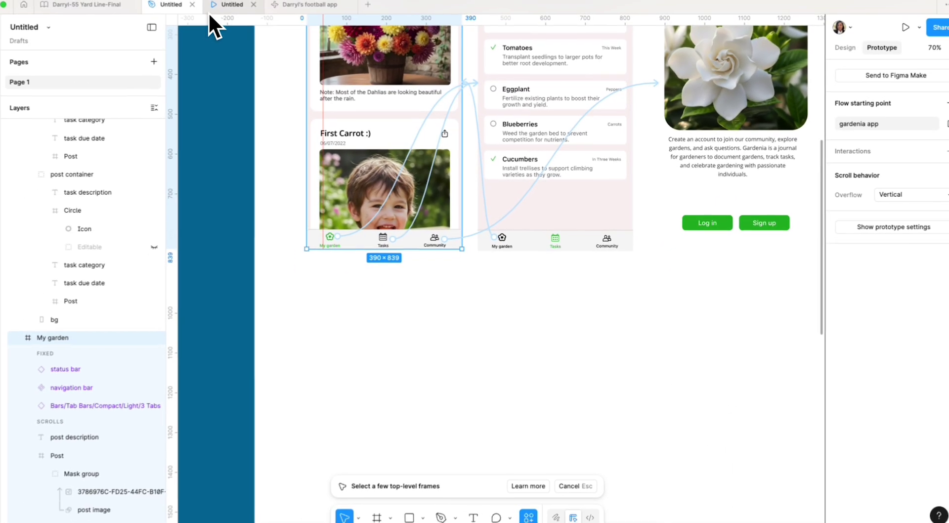
Step: Scroll the My Garden feed down and up in the prototype, then return to the design file
{"action": "left_click", "coordinate": [230, 12]}
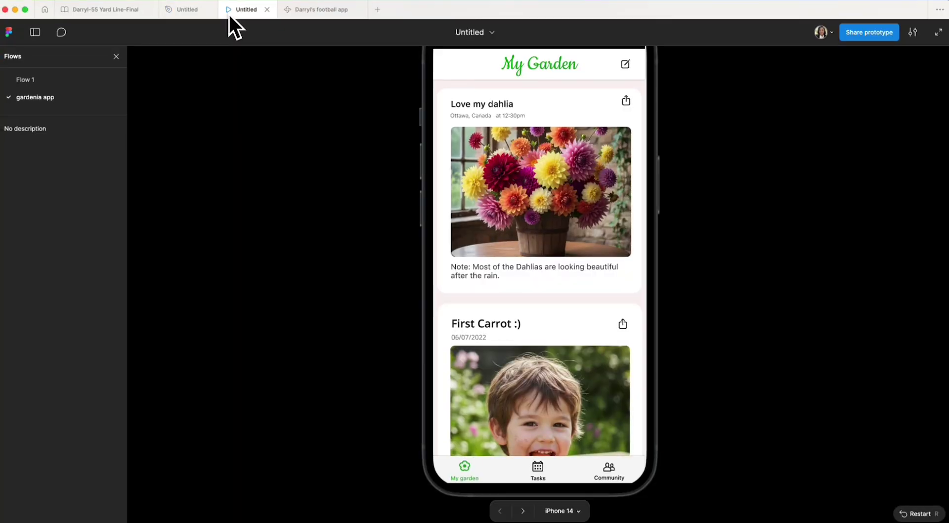
{"action": "scroll", "coordinate": [496, 345], "scroll_direction": "down", "scroll_amount": 6}
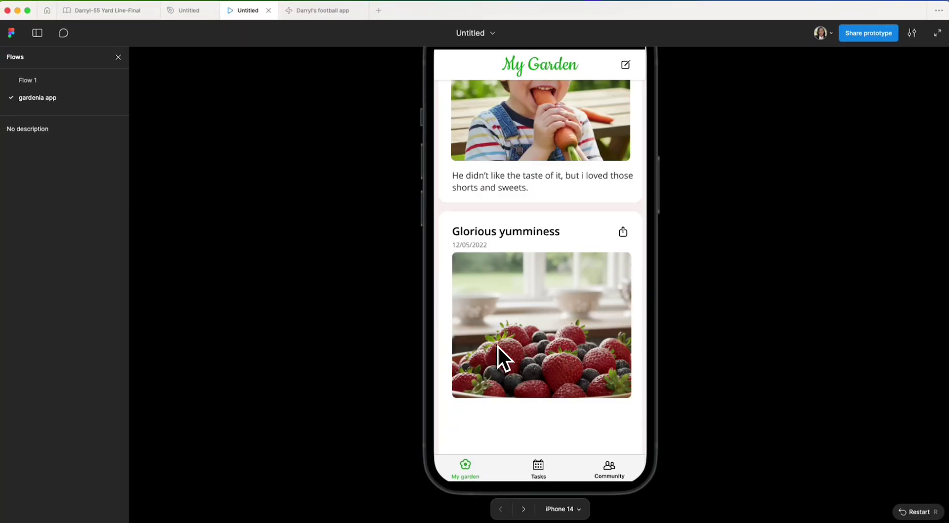
{"action": "scroll", "coordinate": [499, 346], "scroll_direction": "up", "scroll_amount": 6}
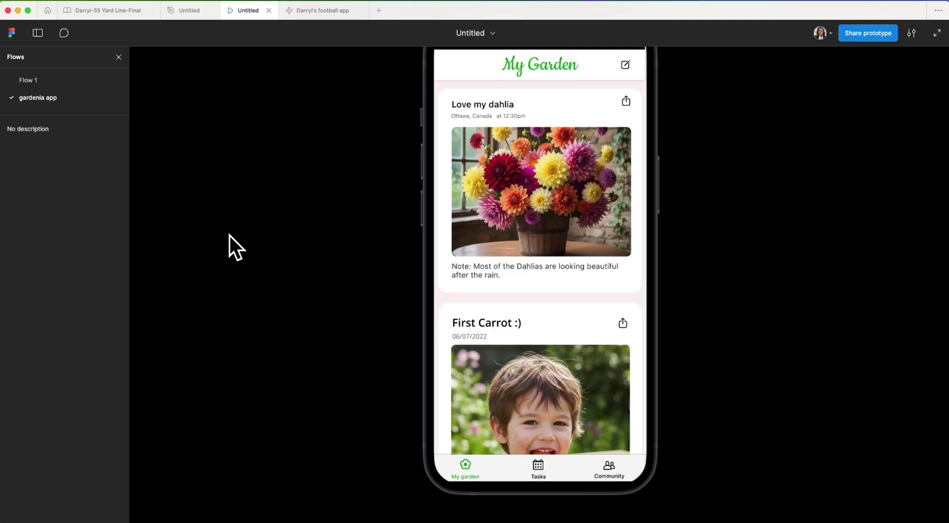
{"action": "key", "text": "ctrl+shift+Tab"}
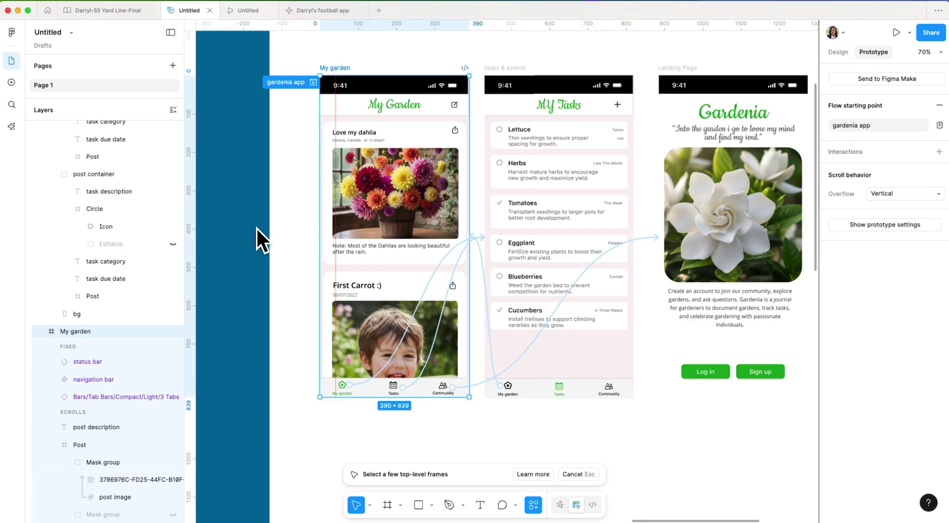
{"action": "scroll", "coordinate": [408, 218], "scroll_direction": "right", "scroll_amount": 5}
{"action": "scroll", "coordinate": [407, 218], "scroll_direction": "up", "scroll_amount": 3}
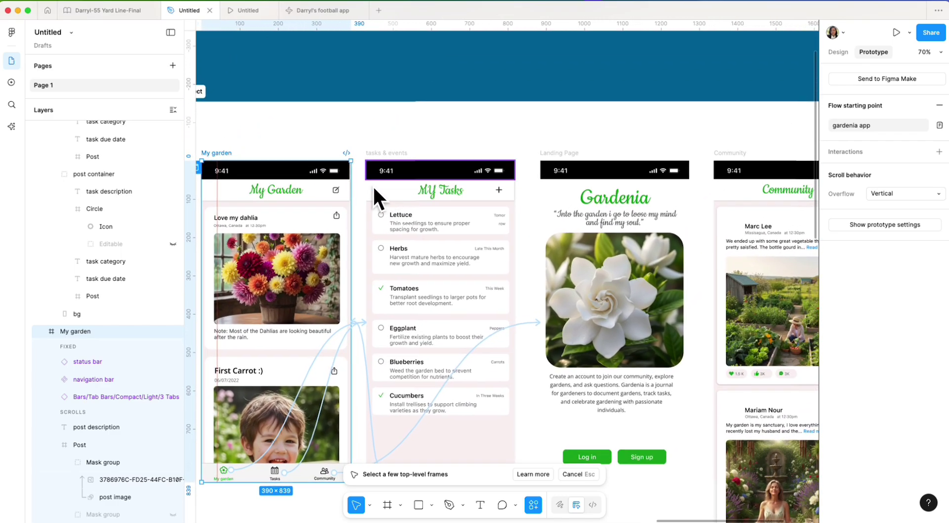
{"action": "scroll", "coordinate": [373, 188], "scroll_direction": "up", "scroll_amount": 5}
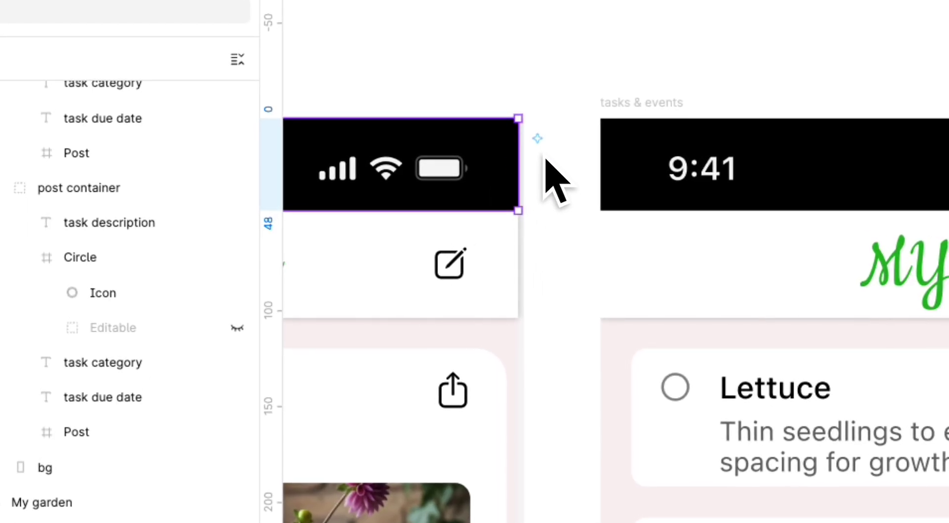
{"action": "scroll", "coordinate": [561, 165], "scroll_direction": "up", "scroll_amount": 4}
{"action": "key", "text": "Tab"}
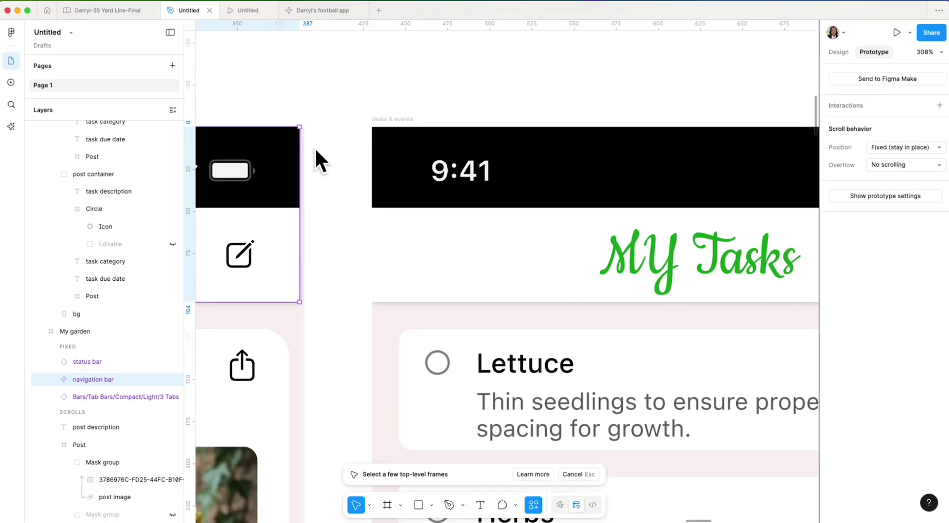
{"action": "scroll", "coordinate": [315, 147], "scroll_direction": "down", "scroll_amount": 5}
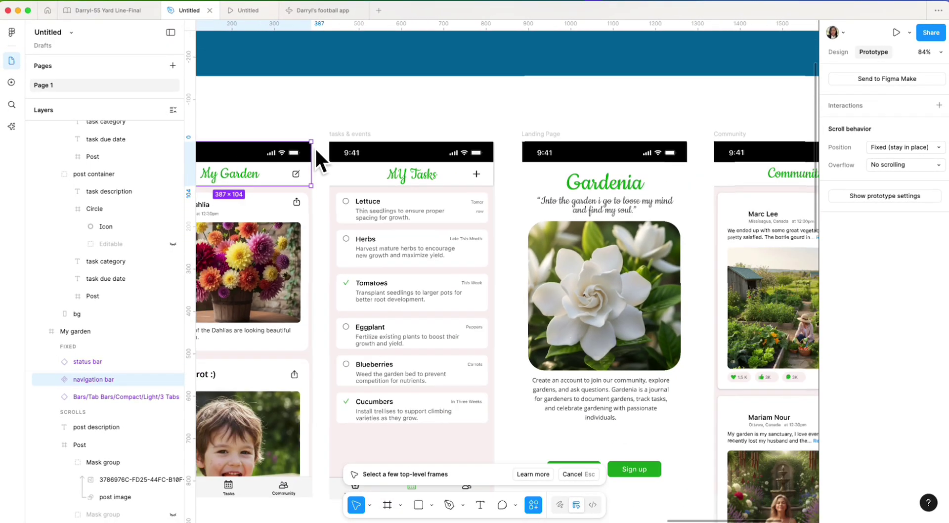
{"action": "scroll", "coordinate": [316, 147], "scroll_direction": "down", "scroll_amount": 3}
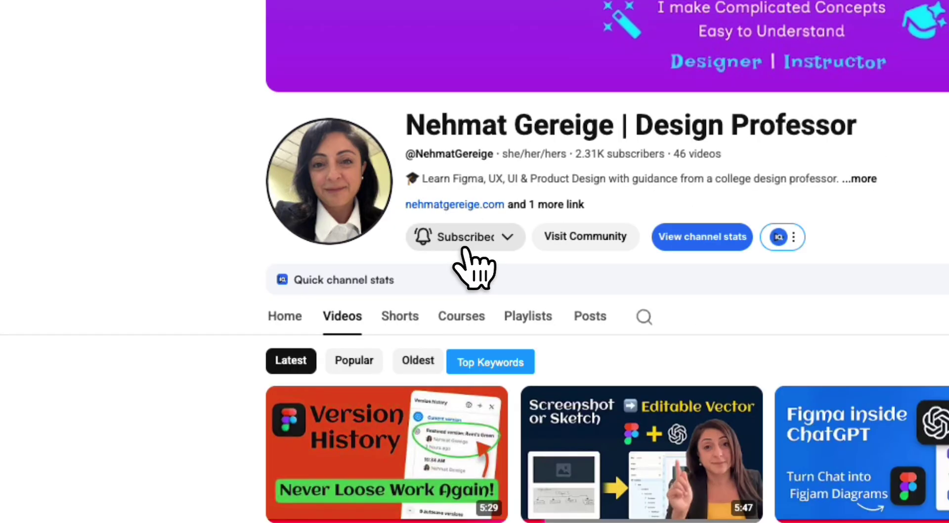
Step: Switch the channel's bell notifications from All to Personalized, then back to All
{"action": "left_click", "coordinate": [512, 242]}
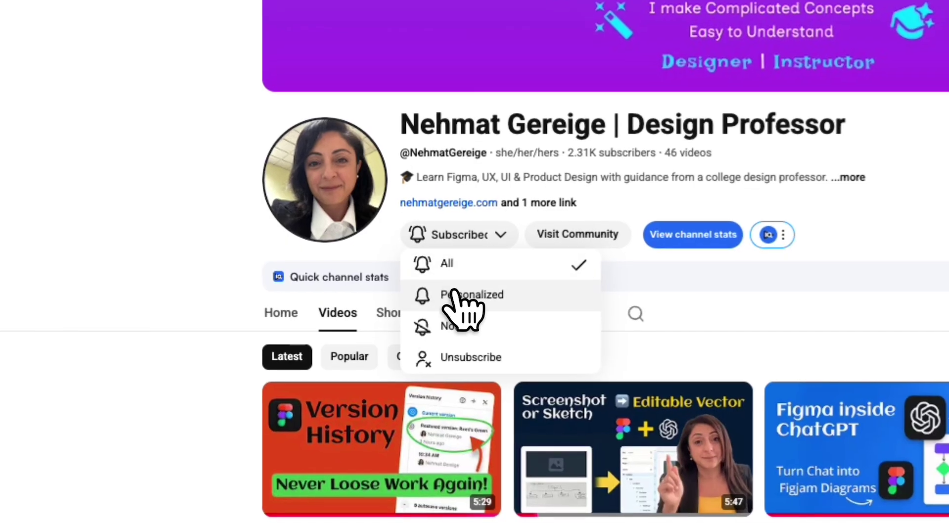
{"action": "left_click", "coordinate": [473, 273]}
{"action": "left_click", "coordinate": [457, 240]}
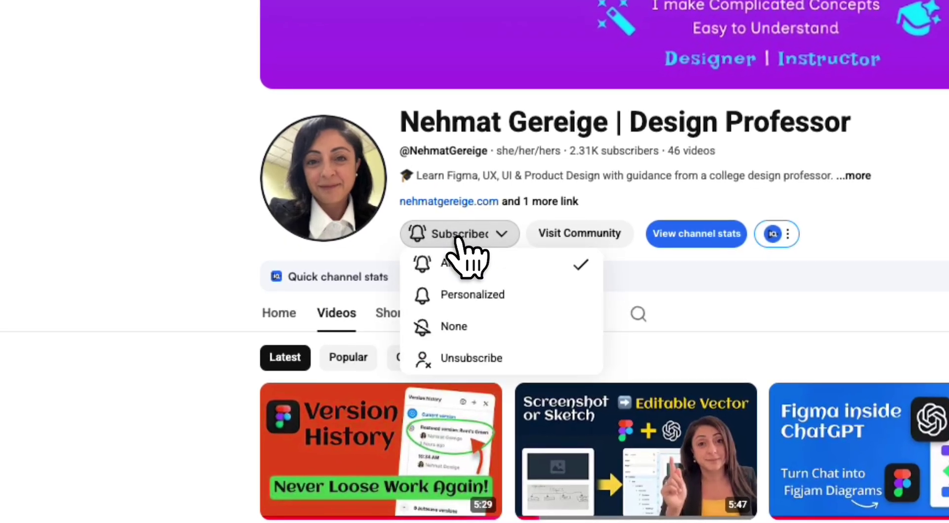
{"action": "left_click", "coordinate": [507, 299]}
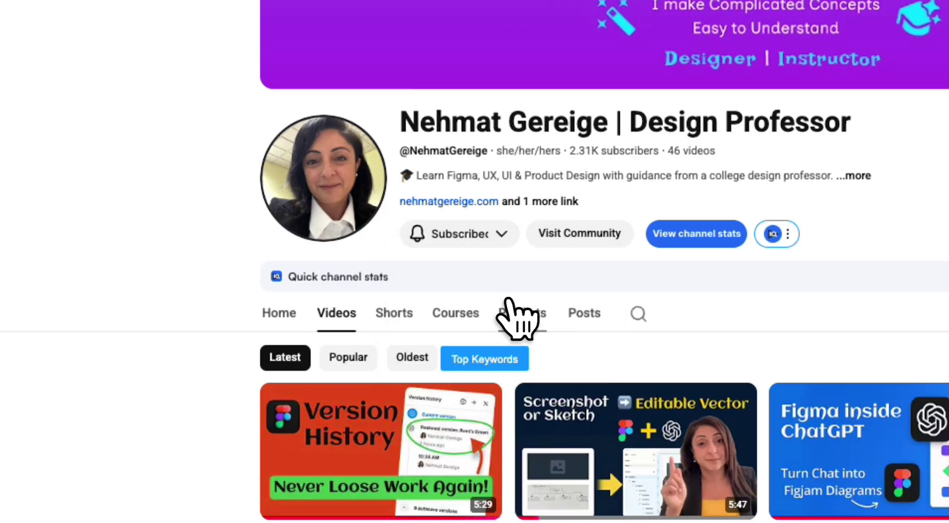
{"action": "left_click", "coordinate": [493, 239]}
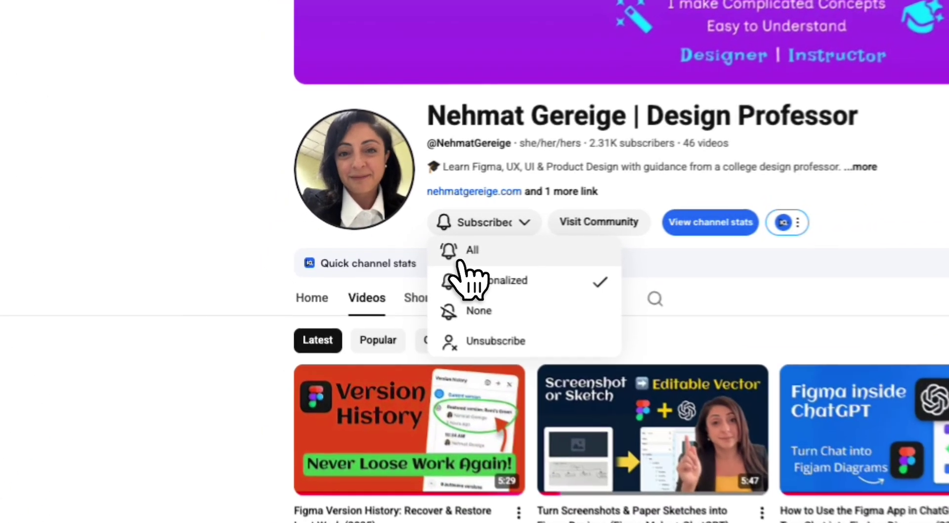
{"action": "left_click", "coordinate": [462, 254]}
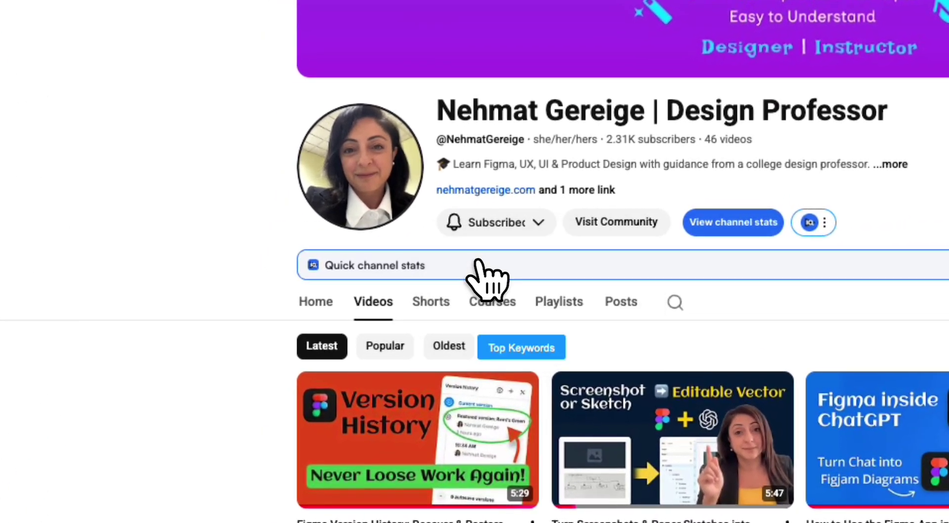